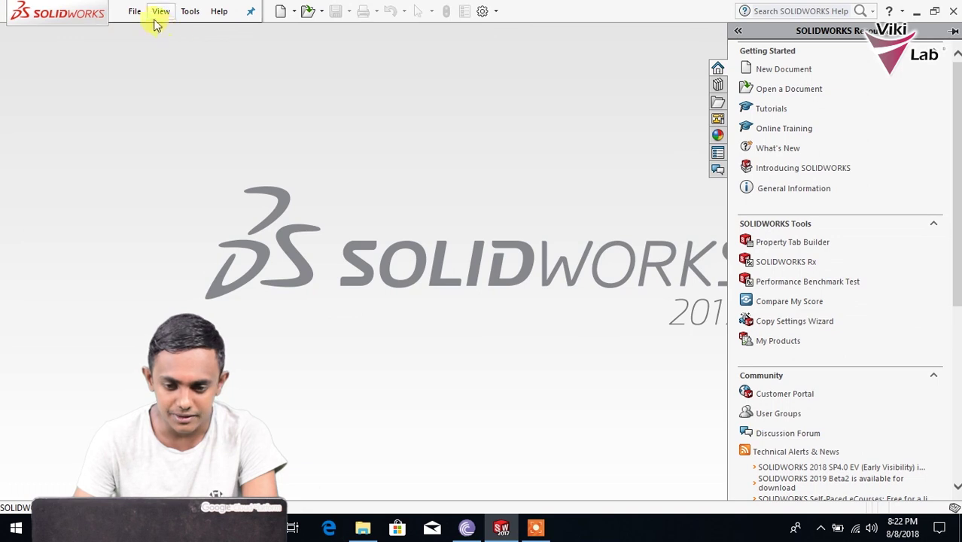
Step: Create a new Part document from File > New, opening Part1
{"action": "left_click", "coordinate": [135, 17]}
{"action": "left_click", "coordinate": [150, 33]}
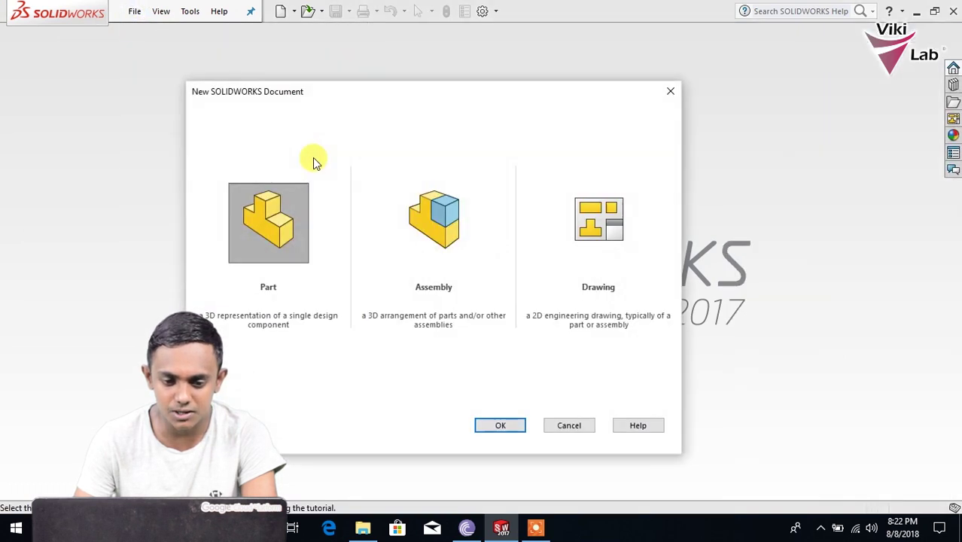
{"action": "double_click", "coordinate": [253, 243]}
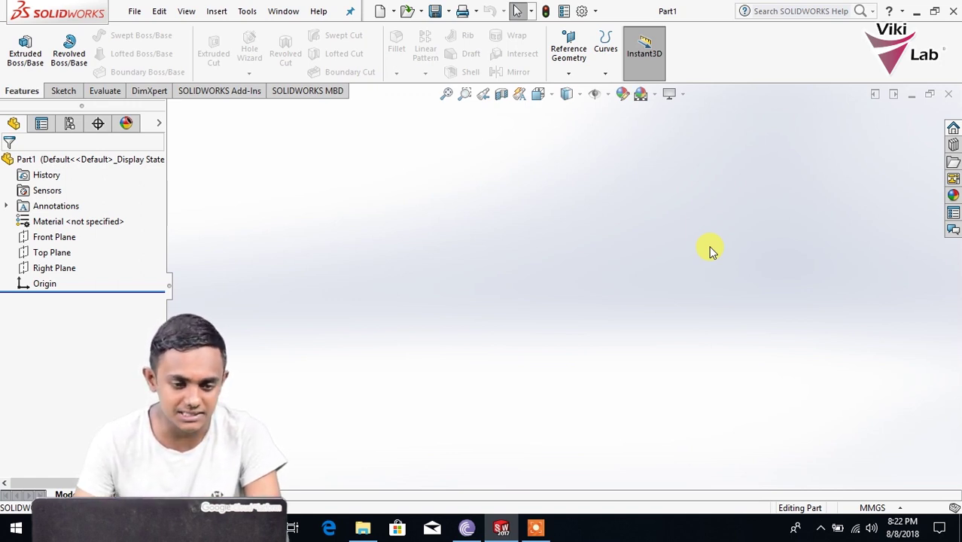
Step: Sketch a corner rectangle on the Top Plane starting at the origin
{"action": "left_click", "coordinate": [64, 91]}
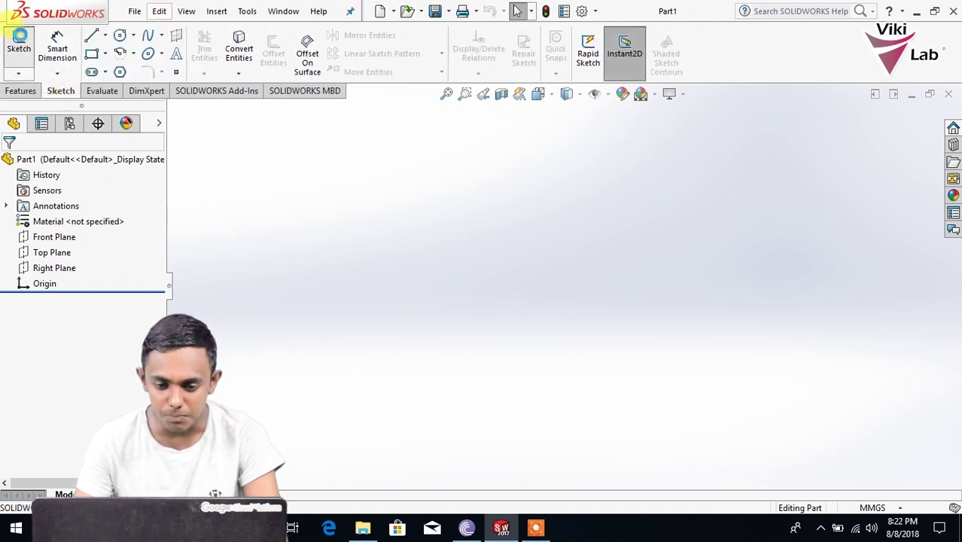
{"action": "left_click", "coordinate": [19, 47]}
{"action": "left_click", "coordinate": [377, 293]}
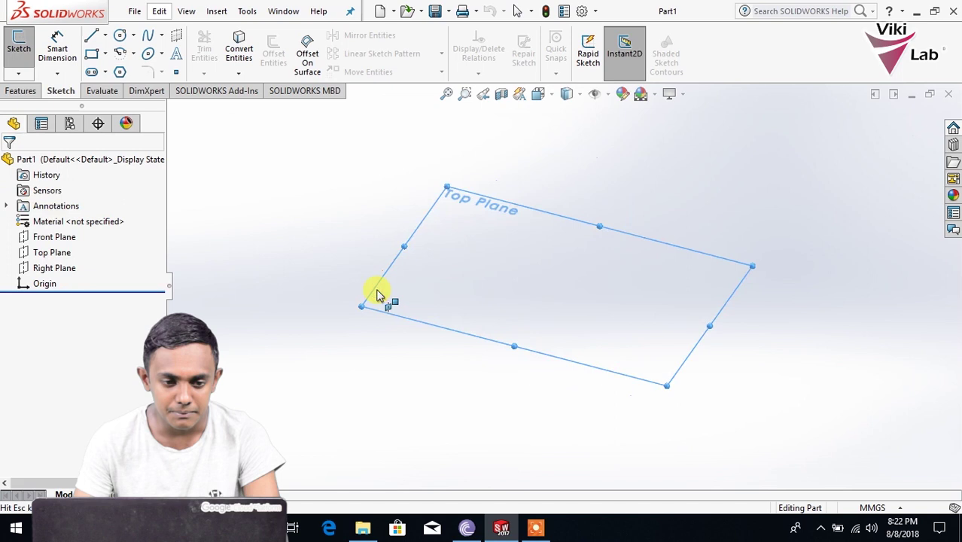
{"action": "left_click", "coordinate": [92, 54]}
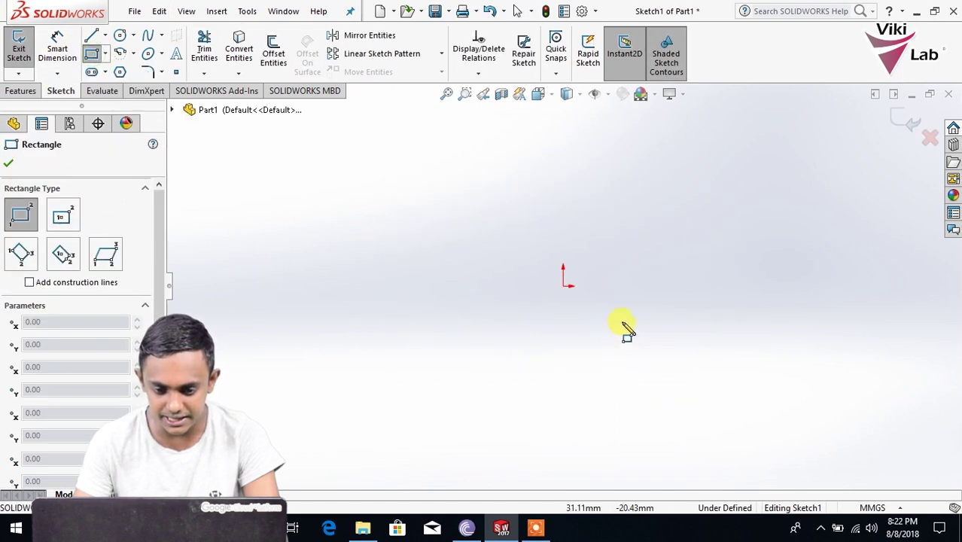
{"action": "left_click", "coordinate": [562, 286]}
{"action": "left_click", "coordinate": [325, 388]}
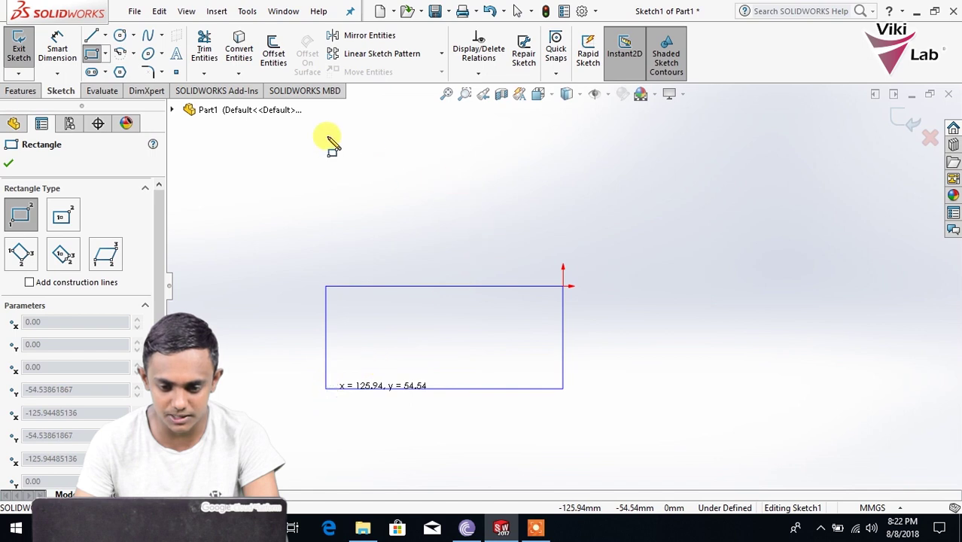
Step: Dimension the rectangle's top edge 125 and left edge 50
{"action": "left_click", "coordinate": [59, 46]}
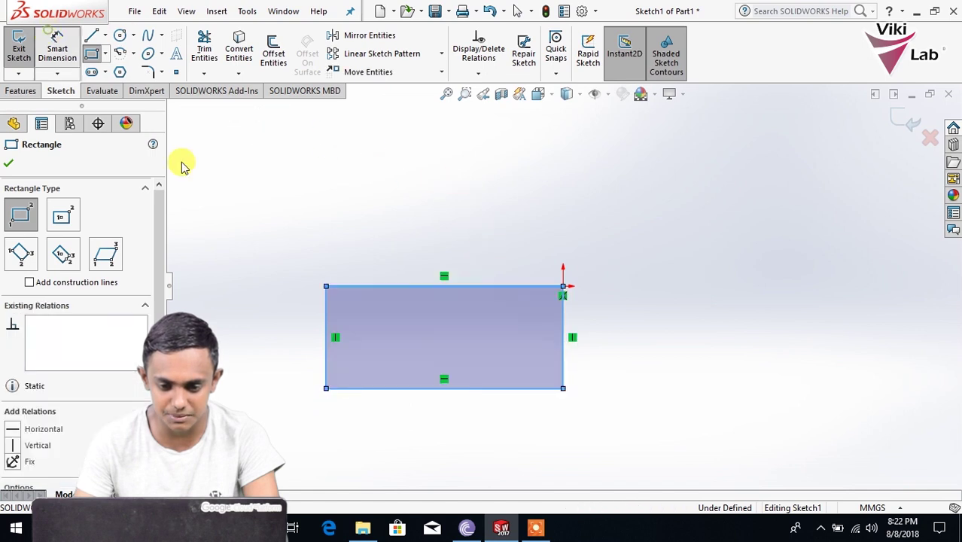
{"action": "left_click", "coordinate": [420, 287]}
{"action": "left_click", "coordinate": [423, 212]}
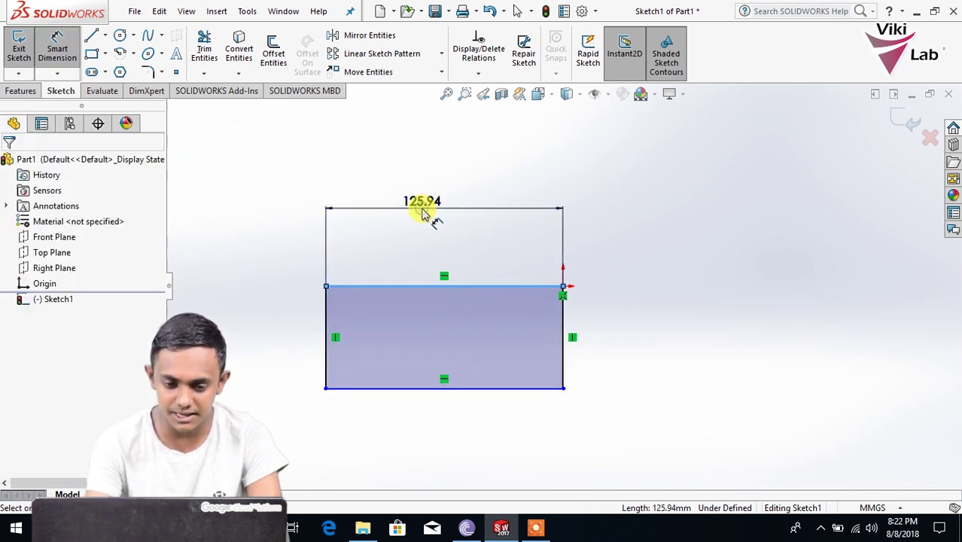
{"action": "type", "text": "125"}
{"action": "key", "text": "Return"}
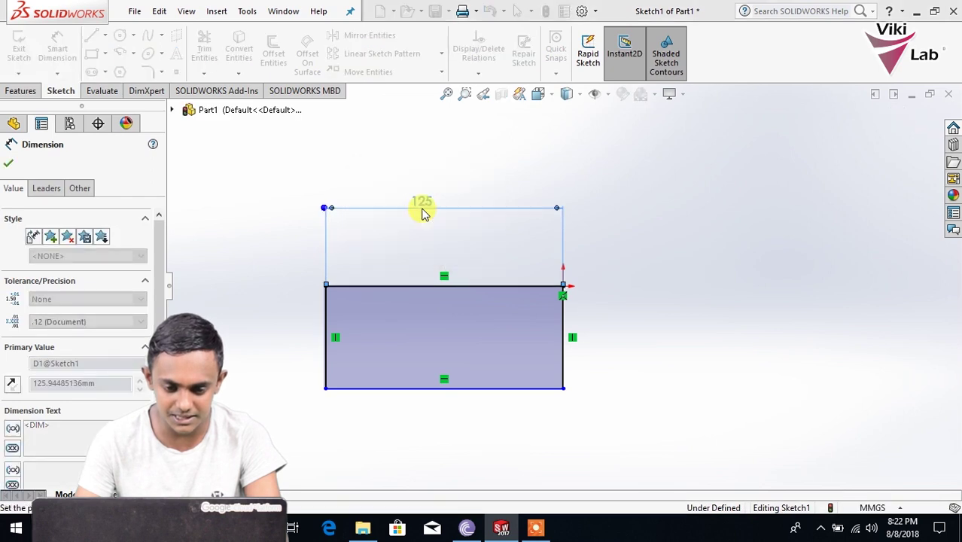
{"action": "left_click", "coordinate": [326, 352]}
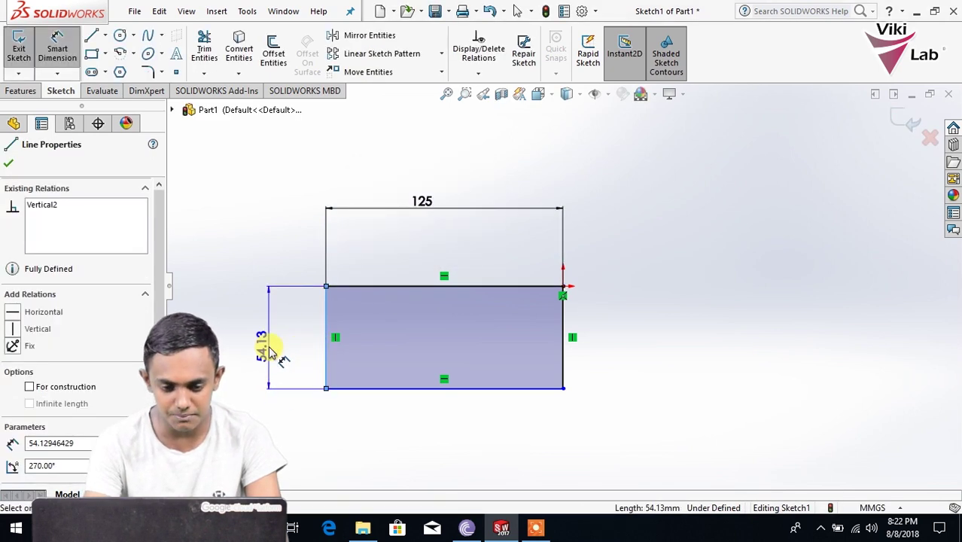
{"action": "left_click", "coordinate": [269, 345]}
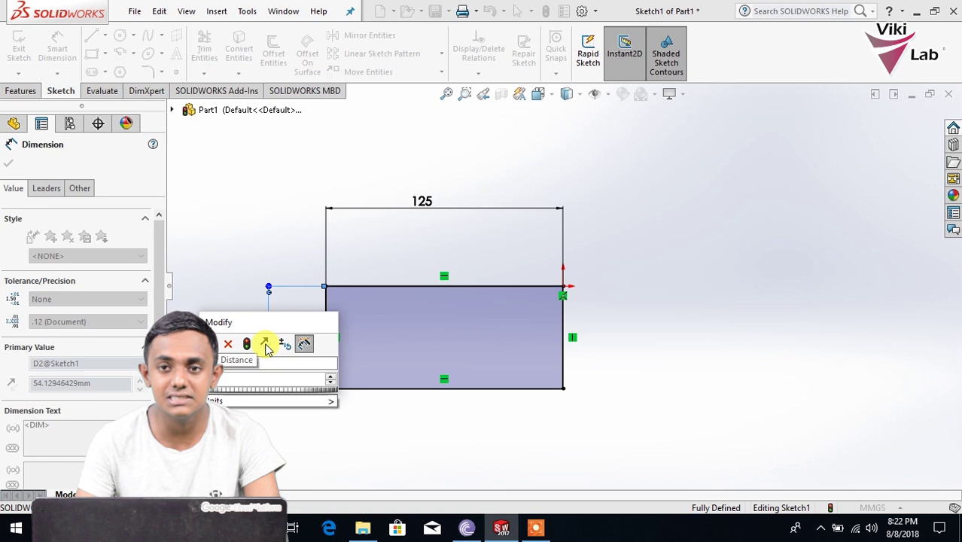
{"action": "type", "text": "50"}
{"action": "key", "text": "Return"}
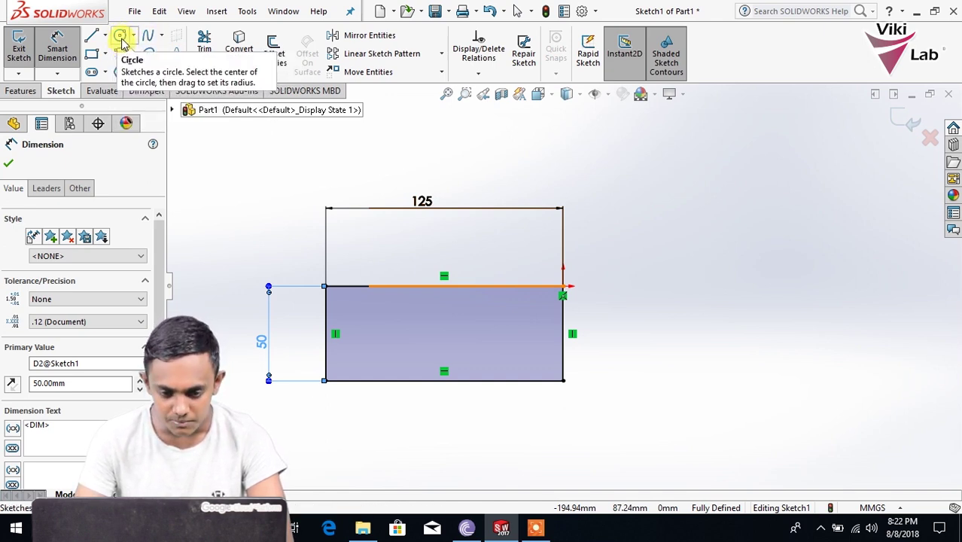
Step: Draw a circle centred on the rectangle's top-left corner and dimension it Ø45
{"action": "left_click", "coordinate": [120, 38]}
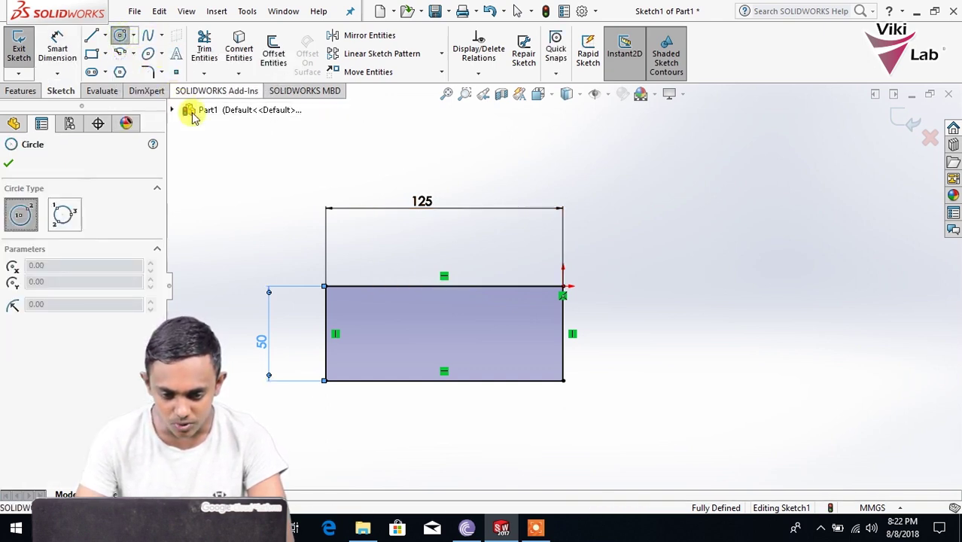
{"action": "left_click", "coordinate": [326, 286]}
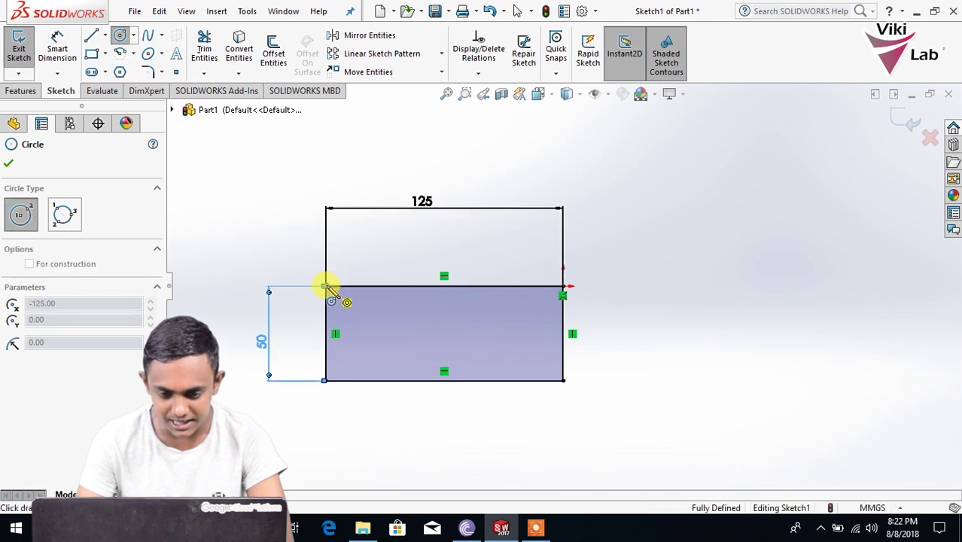
{"action": "left_click", "coordinate": [352, 332]}
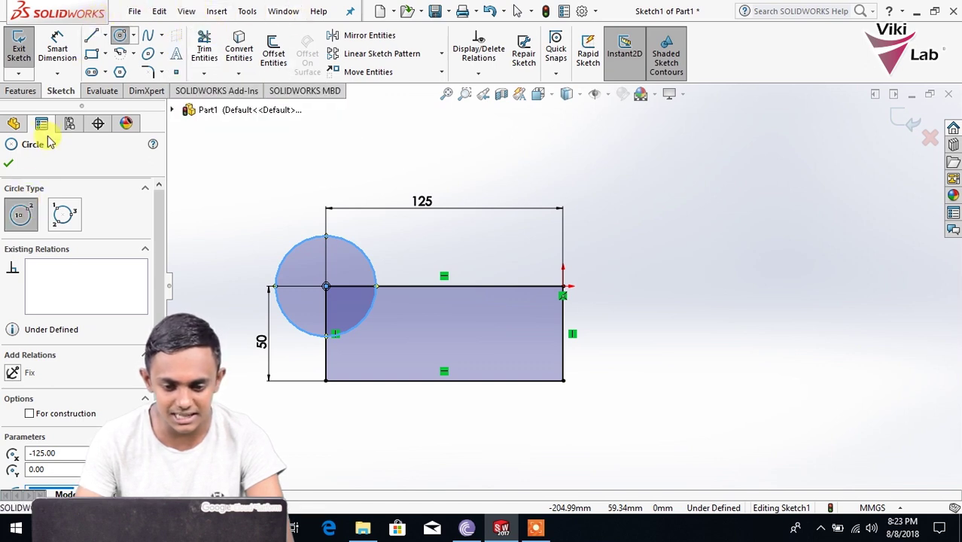
{"action": "left_click", "coordinate": [57, 47]}
{"action": "left_click", "coordinate": [370, 259]}
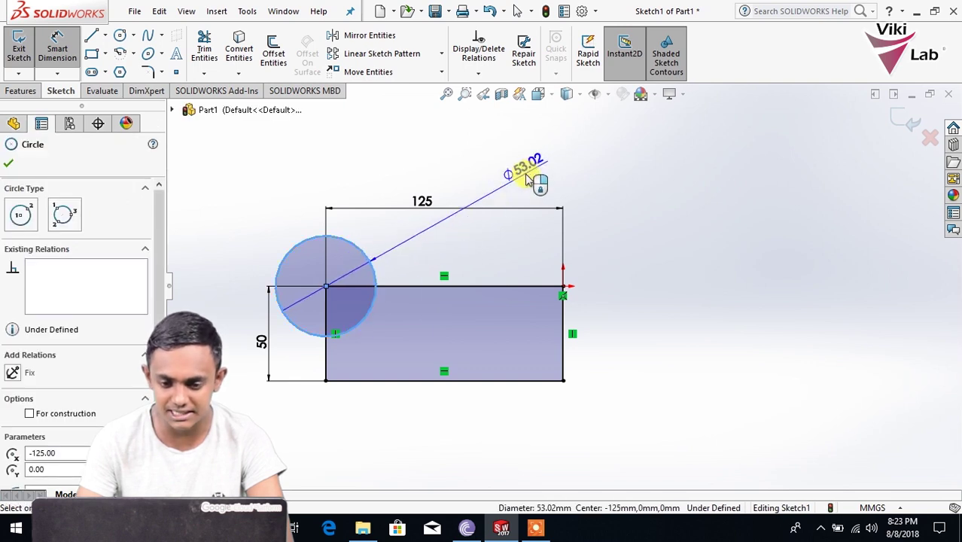
{"action": "left_click", "coordinate": [526, 177]}
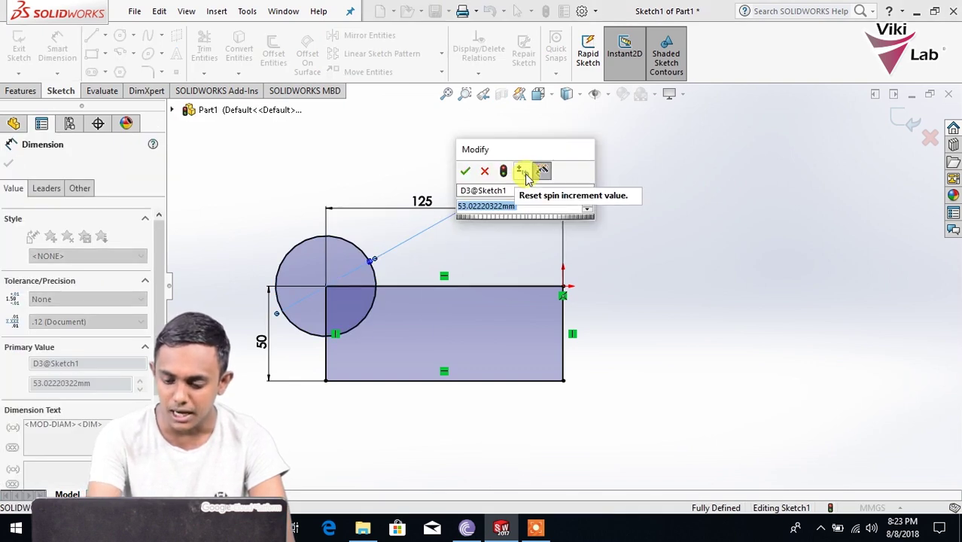
{"action": "type", "text": "45"}
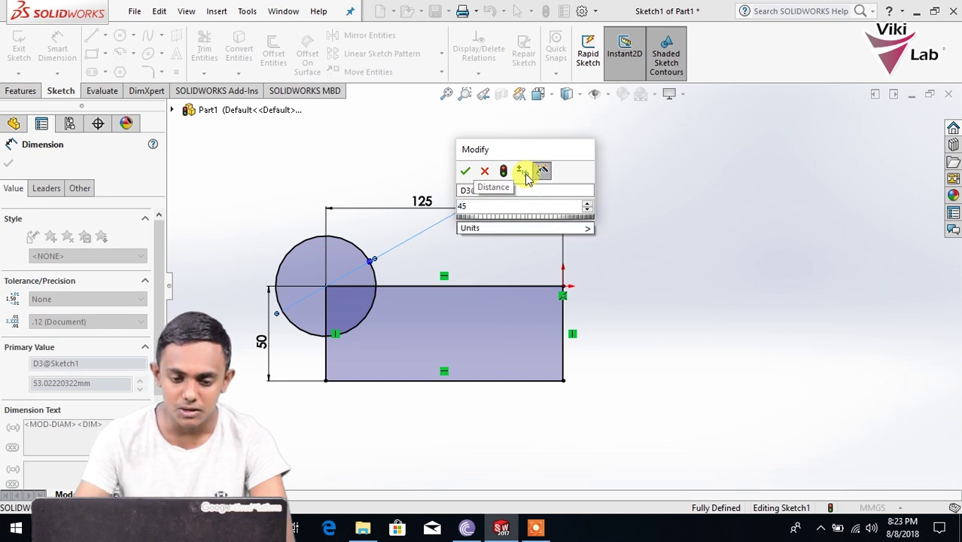
{"action": "key", "text": "Return"}
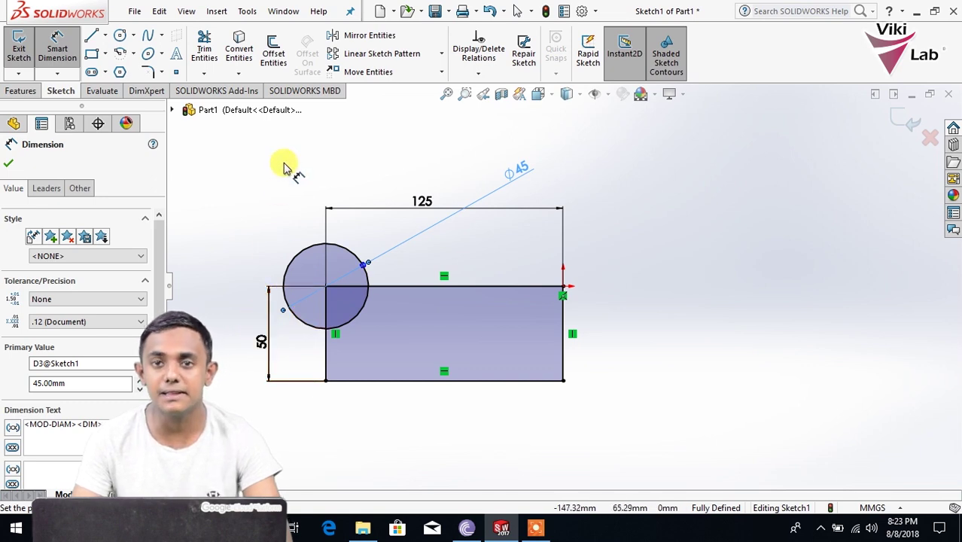
Step: Power-trim the excess circle arc and corner edges, leaving a quarter-arc notch
{"action": "left_click", "coordinate": [204, 49]}
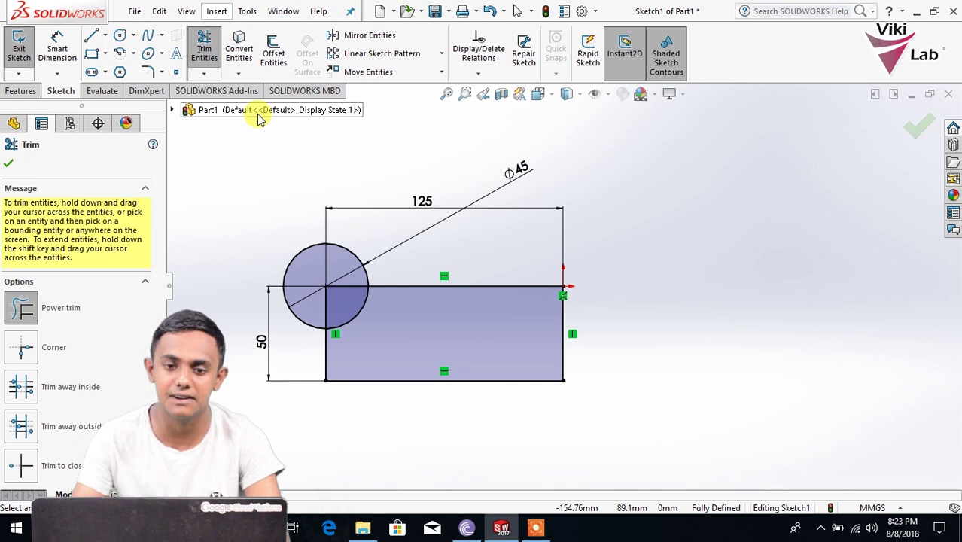
{"action": "mouse_move", "coordinate": [361, 223]}
{"action": "left_mouse_down"}
{"action": "mouse_move", "coordinate": [332, 261]}
{"action": "mouse_move", "coordinate": [345, 289]}
{"action": "mouse_move", "coordinate": [332, 312]}
{"action": "mouse_move", "coordinate": [353, 293]}
{"action": "left_mouse_up"}
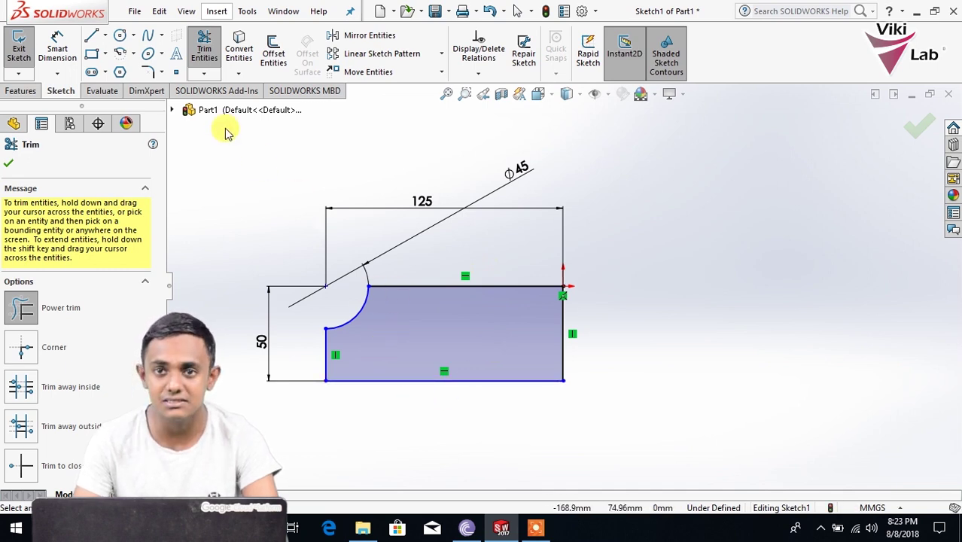
{"action": "left_click", "coordinate": [9, 165]}
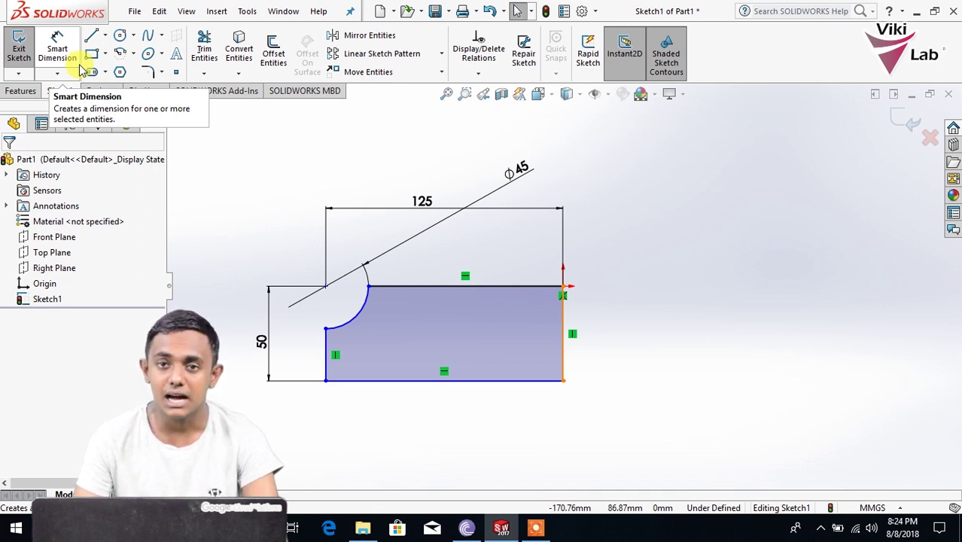
Step: Extrude the notched sketch 45 mm as Boss-Extrude1 and orbit to view it in 3D
{"action": "left_click", "coordinate": [17, 91]}
{"action": "left_click", "coordinate": [24, 51]}
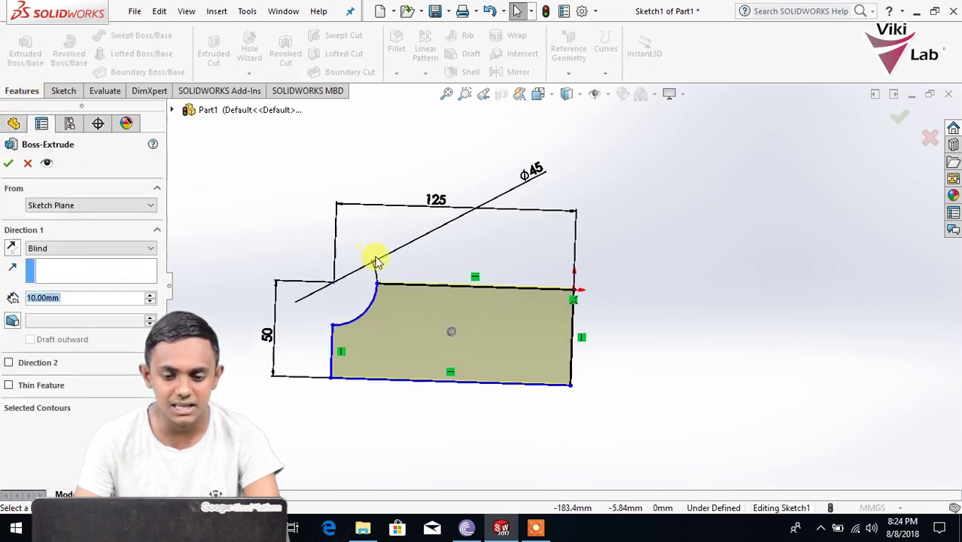
{"action": "left_click_drag", "start_coordinate": [568, 299], "coordinate": [562, 233]}
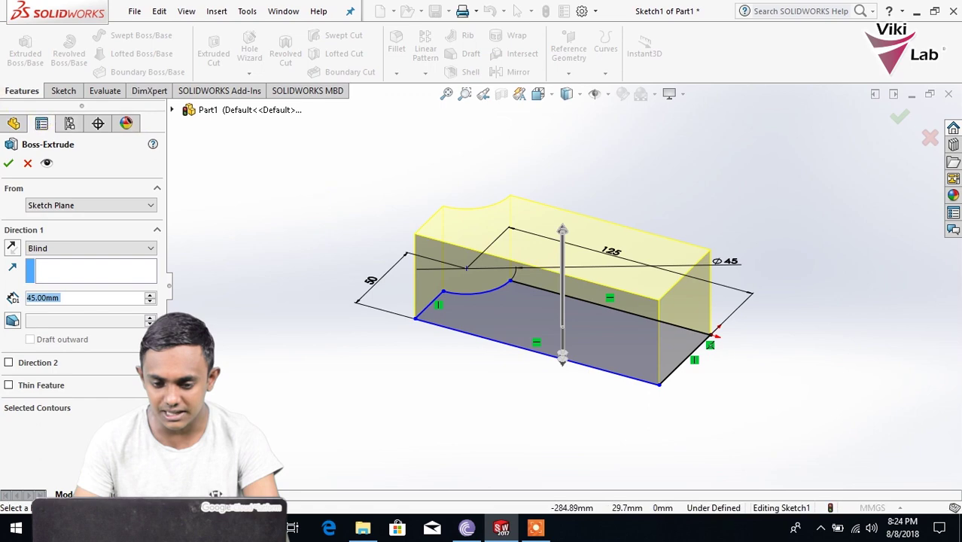
{"action": "left_click", "coordinate": [8, 165]}
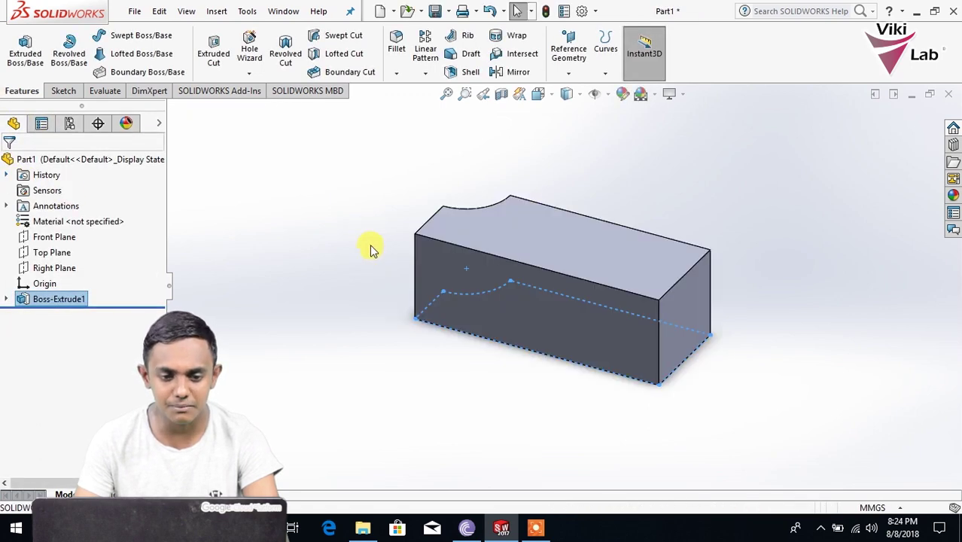
{"action": "middle_click_drag", "start_coordinate": [371, 249], "coordinate": [463, 384]}
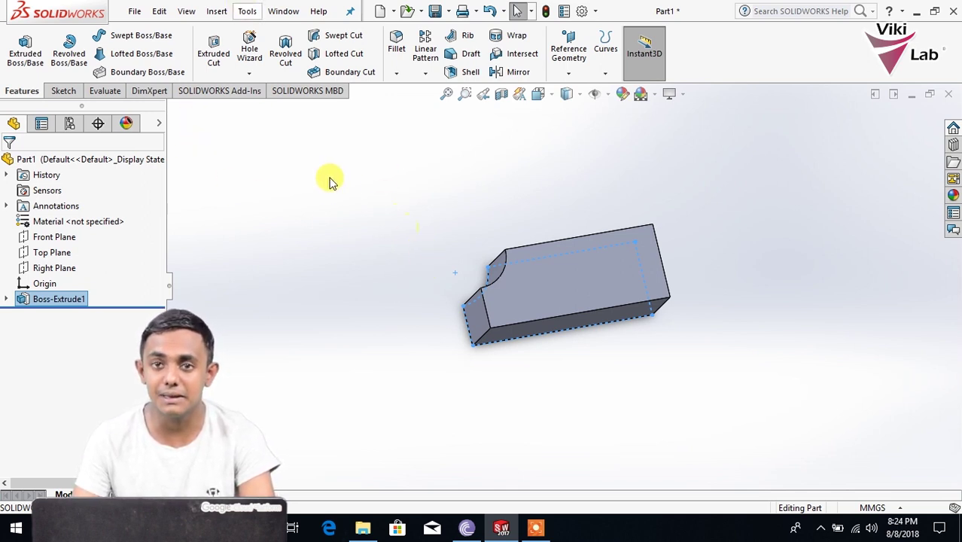
Step: Open Measure beside the feature tree with Show XYZ Measurements enabled
{"action": "left_click", "coordinate": [105, 92]}
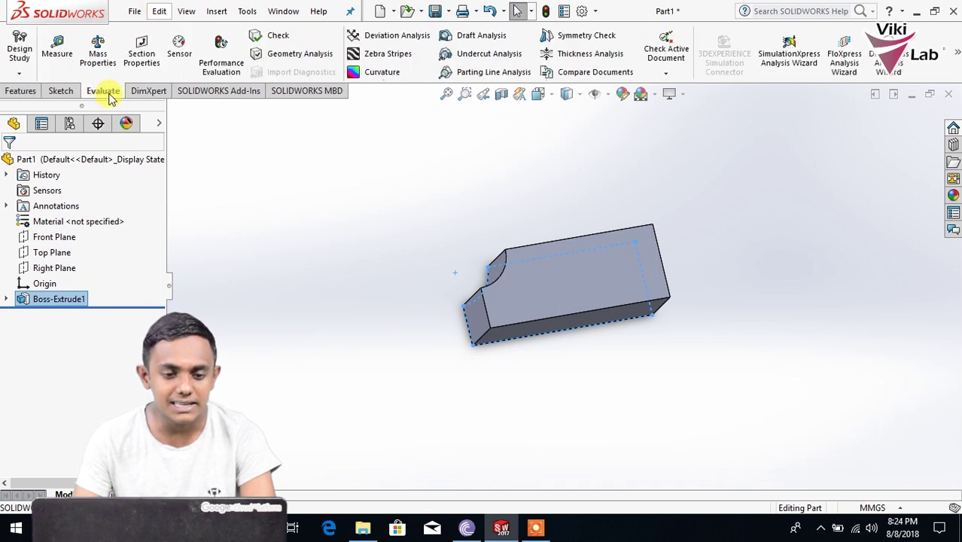
{"action": "left_click", "coordinate": [60, 46]}
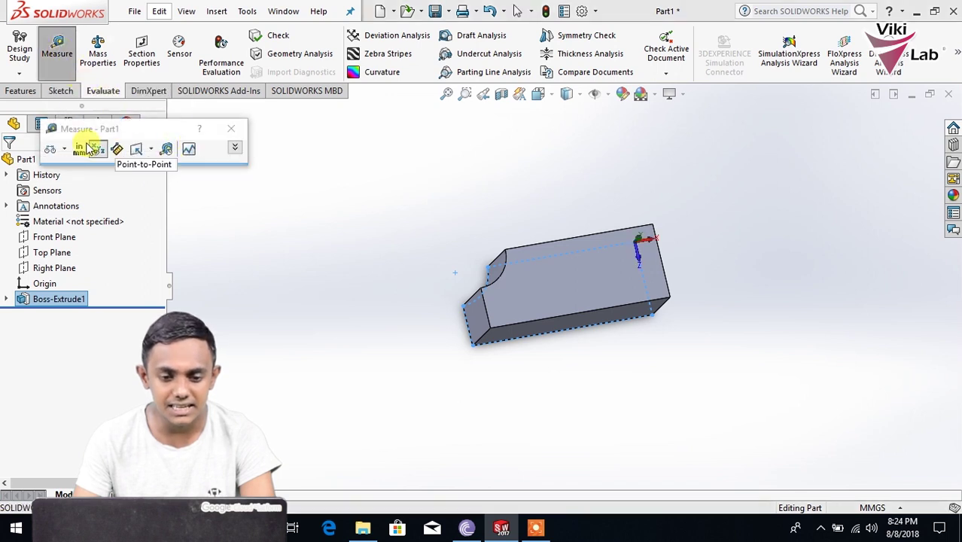
{"action": "left_click_drag", "start_coordinate": [83, 131], "coordinate": [209, 132]}
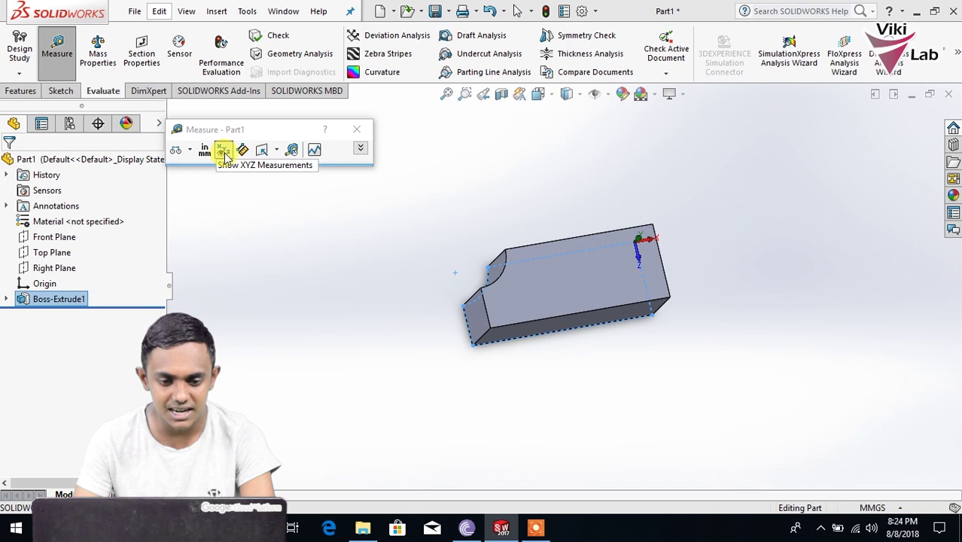
{"action": "left_click", "coordinate": [222, 152]}
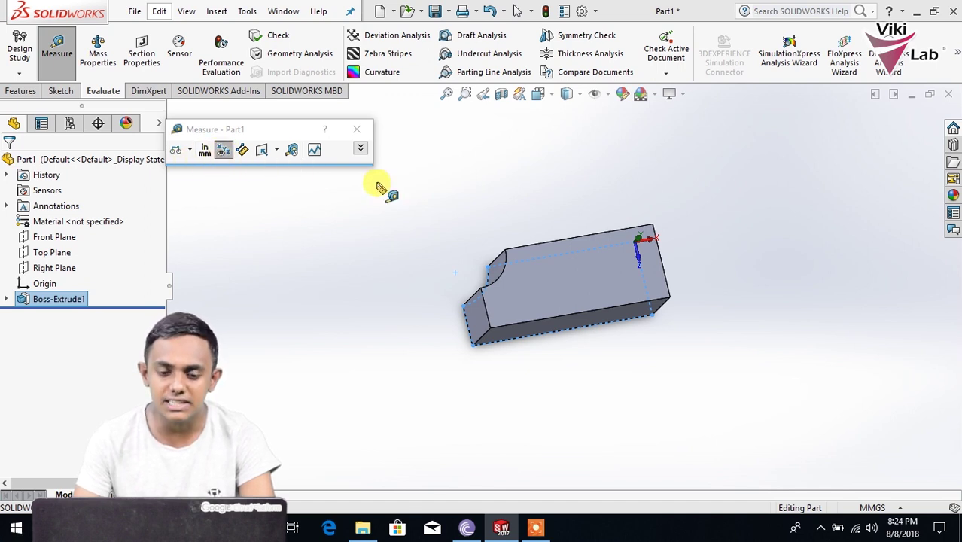
Step: Measure the block's long edge as 125 mm, then clear the selection
{"action": "middle_click_drag", "start_coordinate": [518, 307], "coordinate": [516, 283]}
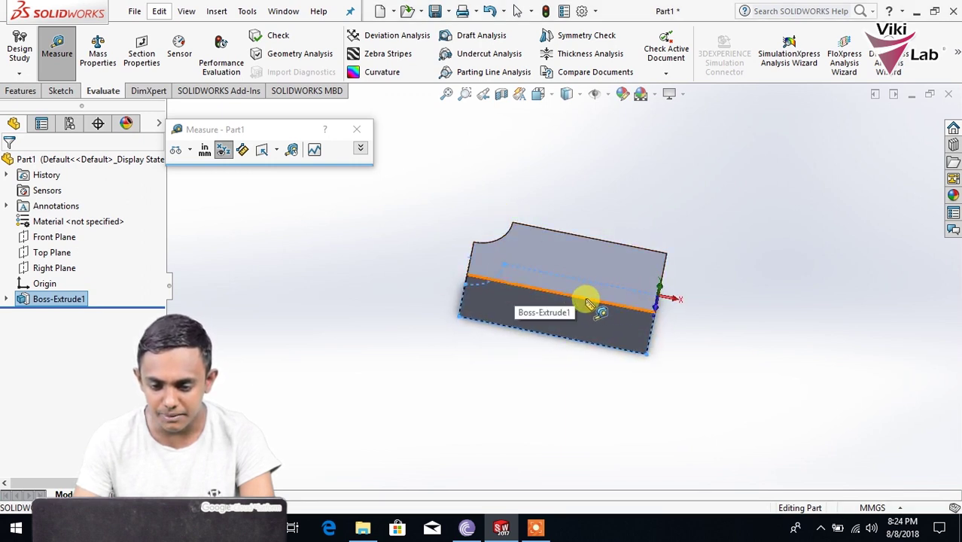
{"action": "left_click", "coordinate": [269, 130]}
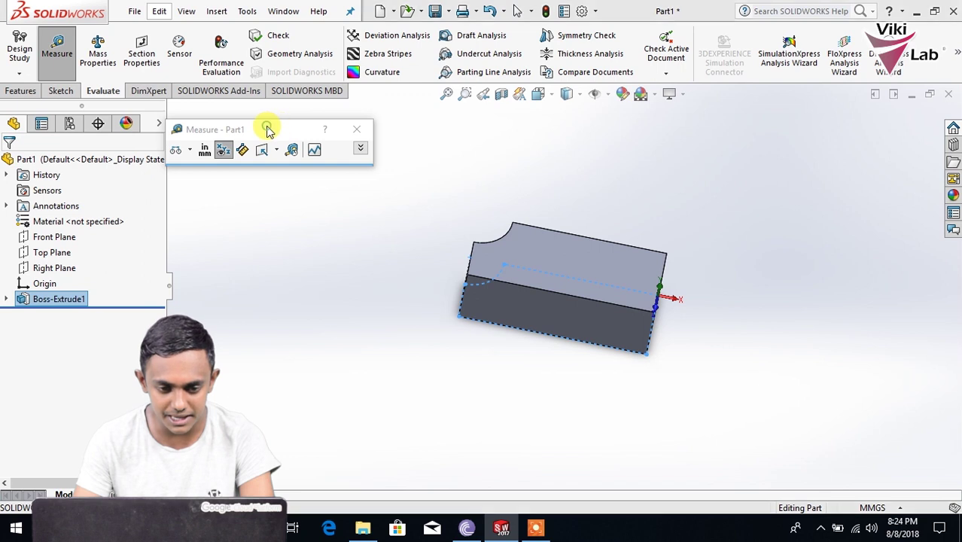
{"action": "left_click", "coordinate": [536, 287]}
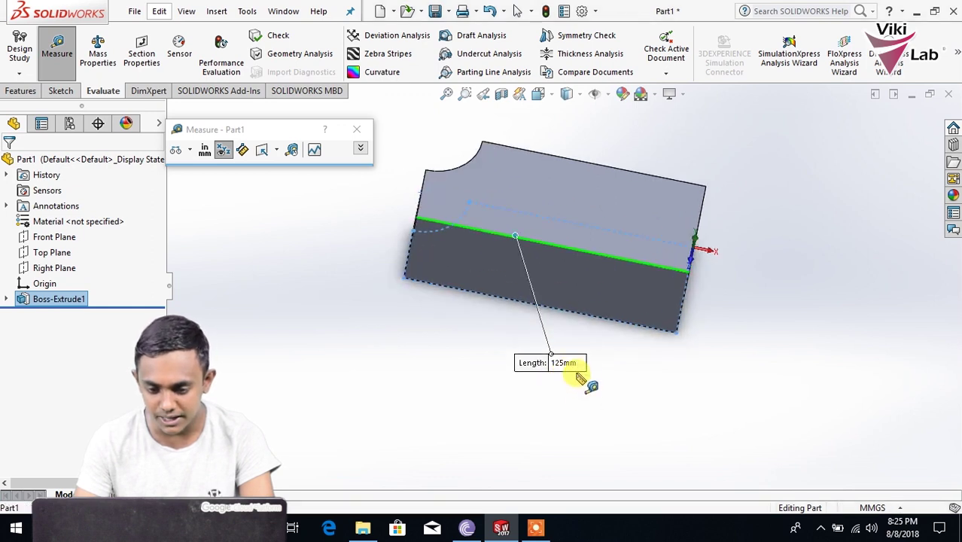
{"action": "scroll", "coordinate": [580, 379], "scroll_direction": "down", "scroll_amount": 2}
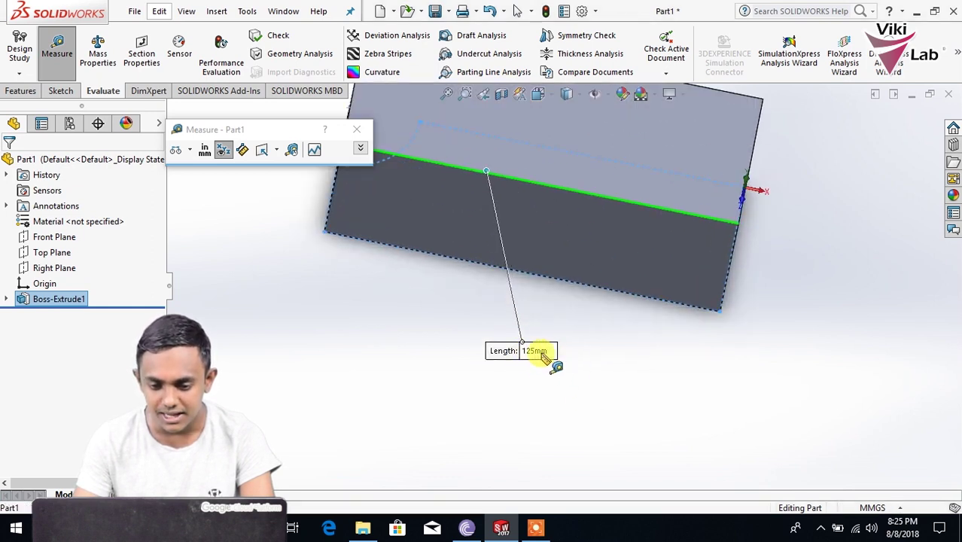
{"action": "scroll", "coordinate": [548, 363], "scroll_direction": "up", "scroll_amount": 2}
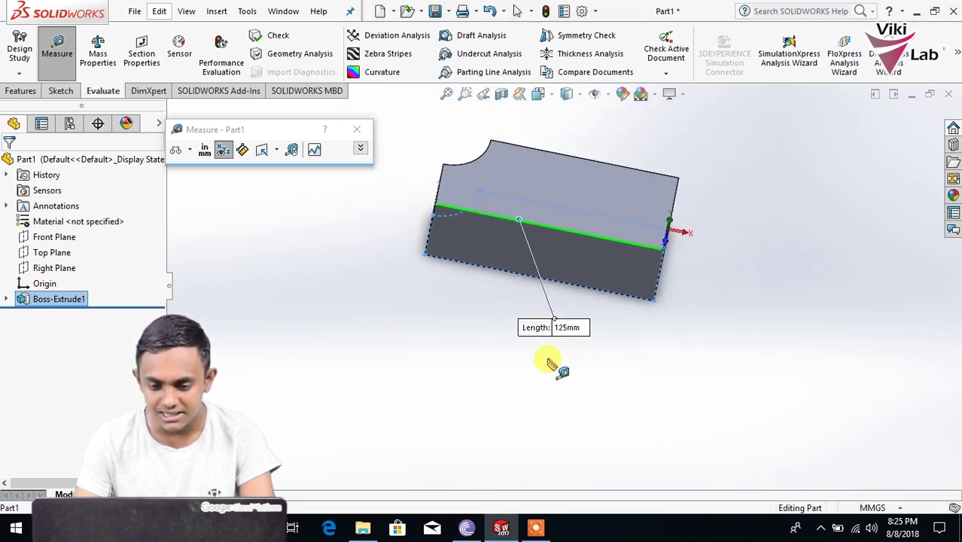
{"action": "left_click", "coordinate": [362, 149]}
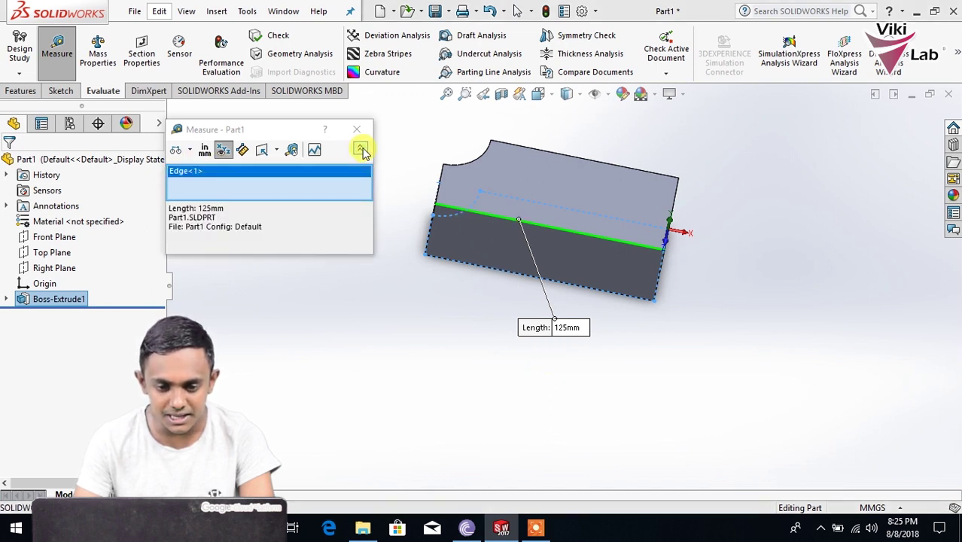
{"action": "right_click", "coordinate": [258, 185]}
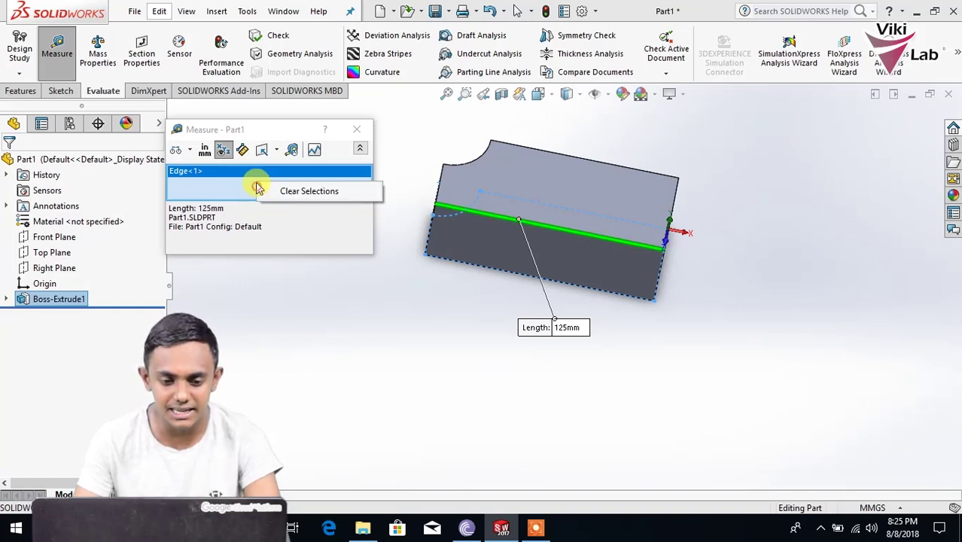
{"action": "left_click", "coordinate": [309, 191]}
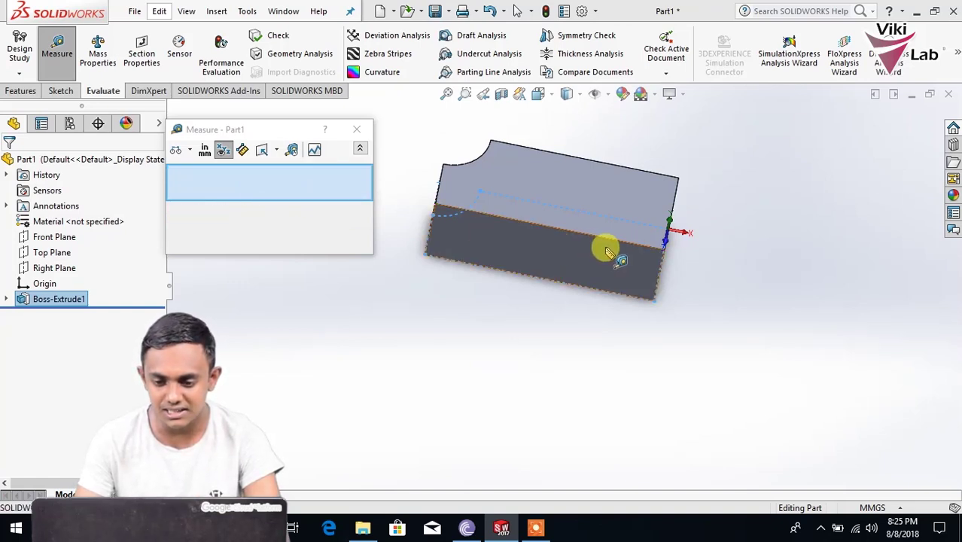
Step: Measure the short end edge as 50 mm, then clear the selection
{"action": "middle_click_drag", "start_coordinate": [623, 261], "coordinate": [636, 222]}
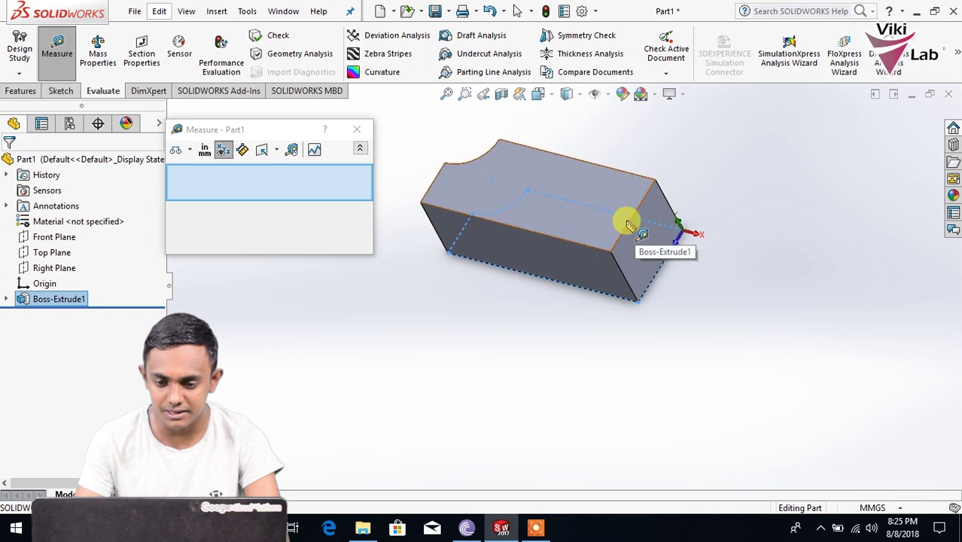
{"action": "left_click", "coordinate": [624, 232]}
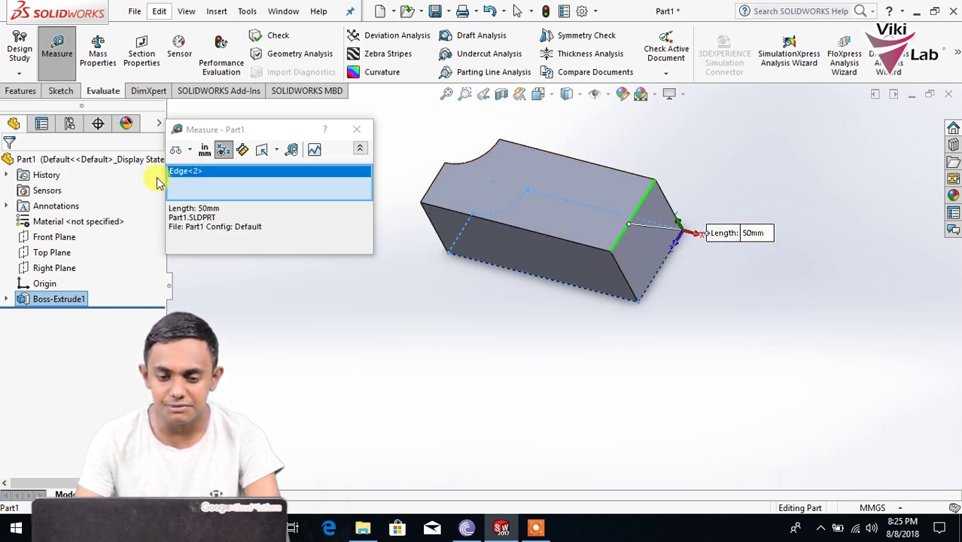
{"action": "right_click", "coordinate": [226, 190]}
{"action": "left_click", "coordinate": [233, 197]}
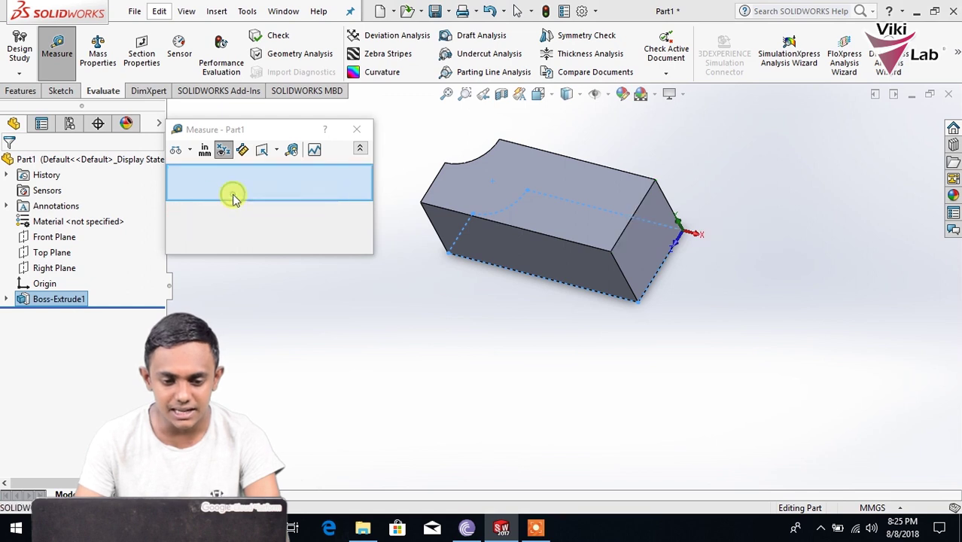
Step: Select the two opposite end faces to measure their 125 mm separation
{"action": "left_click", "coordinate": [638, 251]}
{"action": "middle_click_drag", "start_coordinate": [620, 281], "coordinate": [650, 307]}
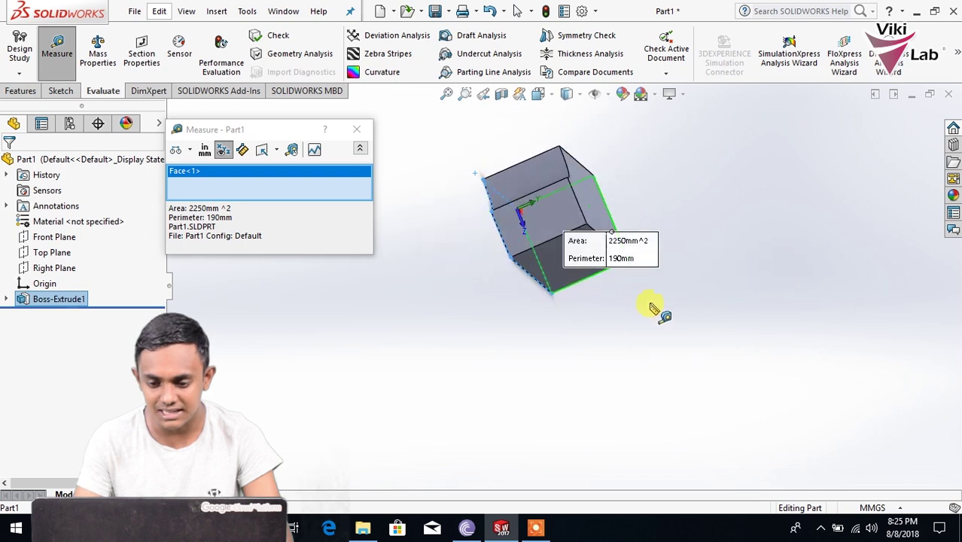
{"action": "left_click", "coordinate": [548, 217]}
{"action": "middle_click_drag", "start_coordinate": [576, 282], "coordinate": [502, 327]}
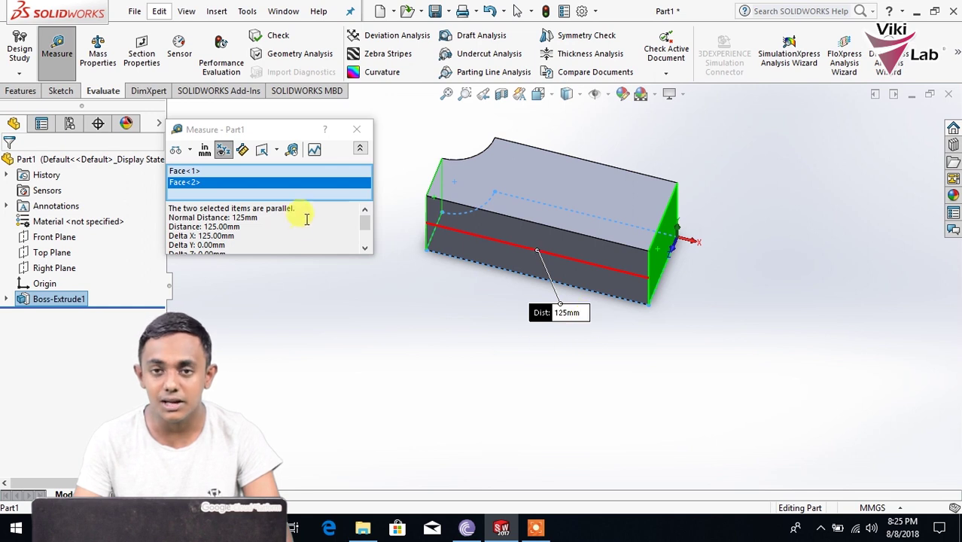
Step: Turn on Point-to-Point and inspect the 2.72 mm and 0.31 mm offsets at the end face
{"action": "left_click", "coordinate": [241, 151]}
{"action": "scroll", "coordinate": [677, 282], "scroll_direction": "down", "scroll_amount": 6}
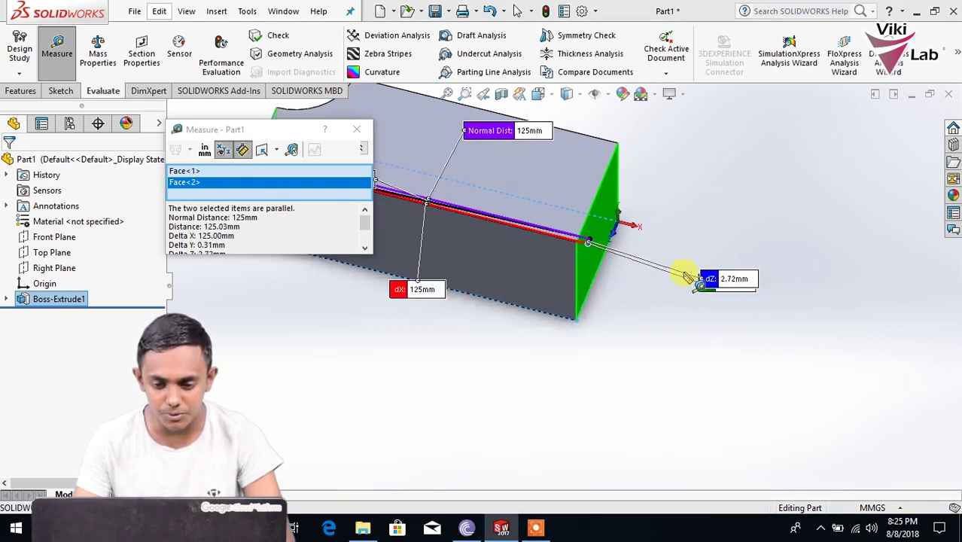
{"action": "scroll", "coordinate": [524, 259], "scroll_direction": "up", "scroll_amount": 5}
{"action": "middle_click_drag", "start_coordinate": [522, 253], "coordinate": [492, 330]}
{"action": "scroll", "coordinate": [482, 320], "scroll_direction": "down", "scroll_amount": 2}
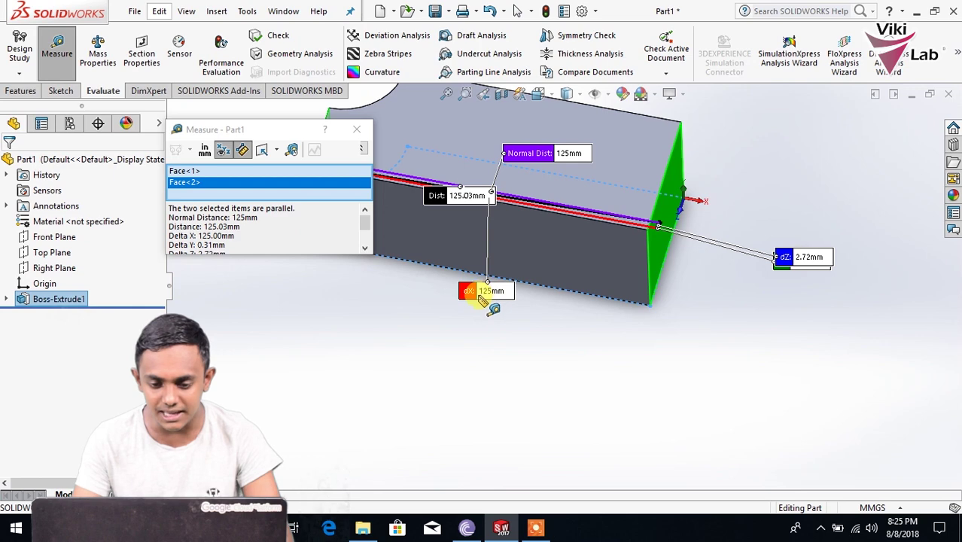
{"action": "middle_click_drag", "start_coordinate": [473, 194], "coordinate": [481, 210]}
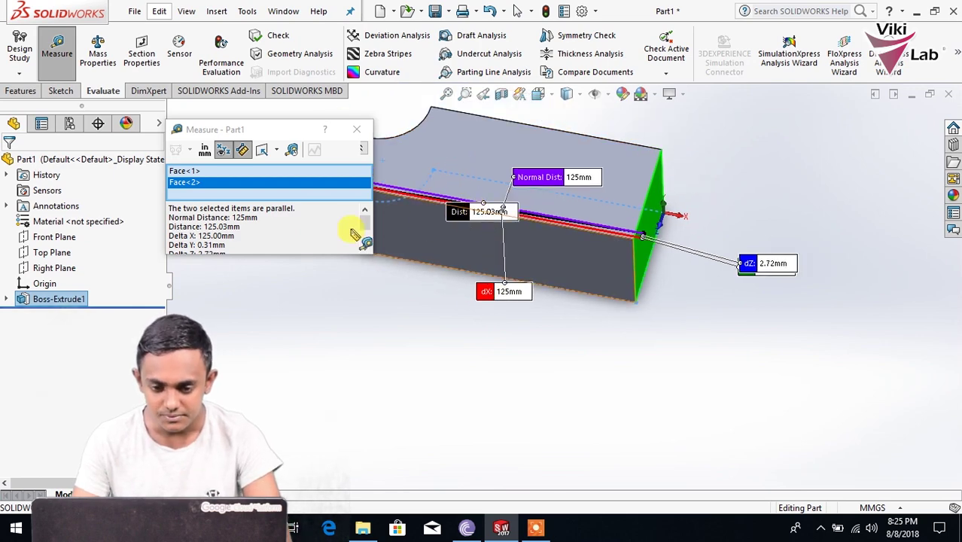
{"action": "scroll", "coordinate": [486, 217], "scroll_direction": "down", "scroll_amount": 3}
{"action": "scroll", "coordinate": [485, 218], "scroll_direction": "up", "scroll_amount": 1}
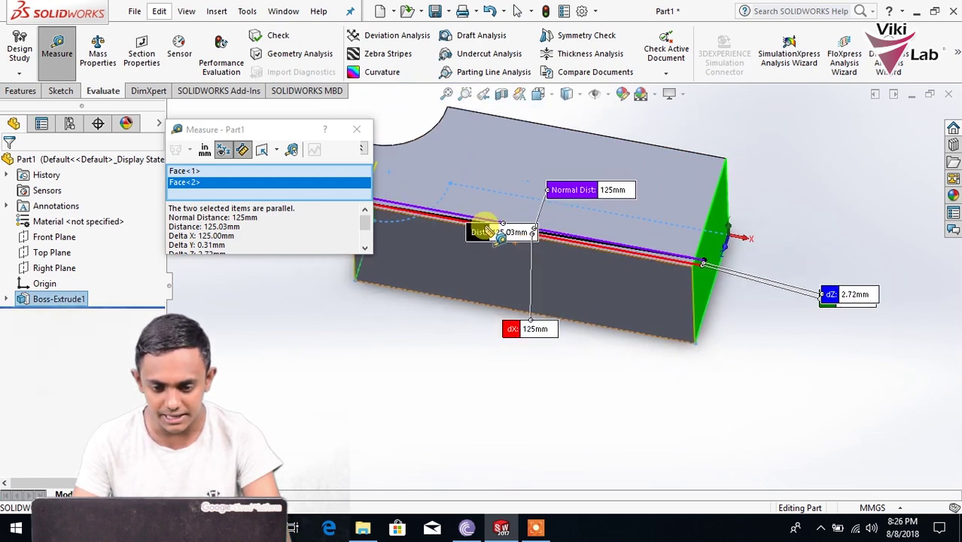
{"action": "scroll", "coordinate": [488, 222], "scroll_direction": "down", "scroll_amount": 1}
{"action": "scroll", "coordinate": [496, 232], "scroll_direction": "down", "scroll_amount": 1}
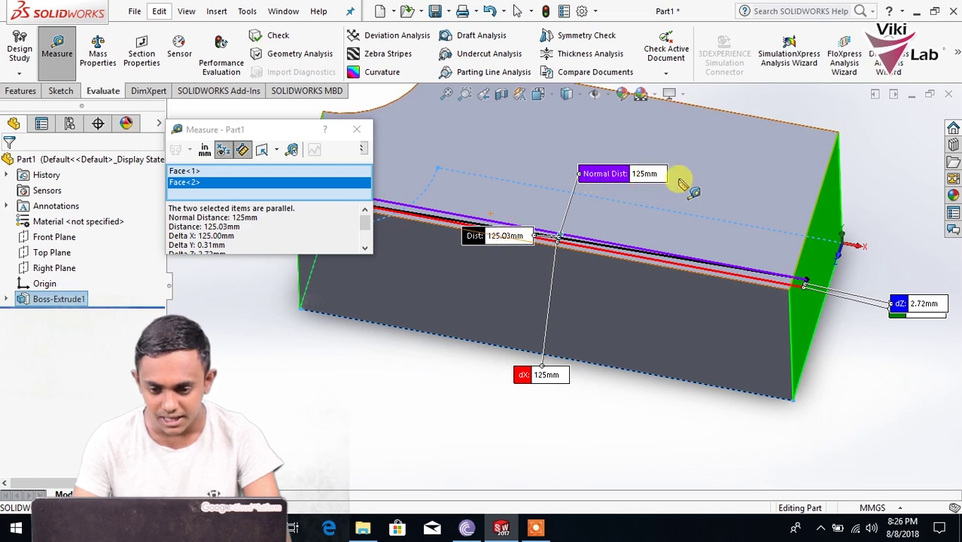
{"action": "scroll", "coordinate": [741, 267], "scroll_direction": "up", "scroll_amount": 1}
{"action": "scroll", "coordinate": [795, 282], "scroll_direction": "down", "scroll_amount": 3}
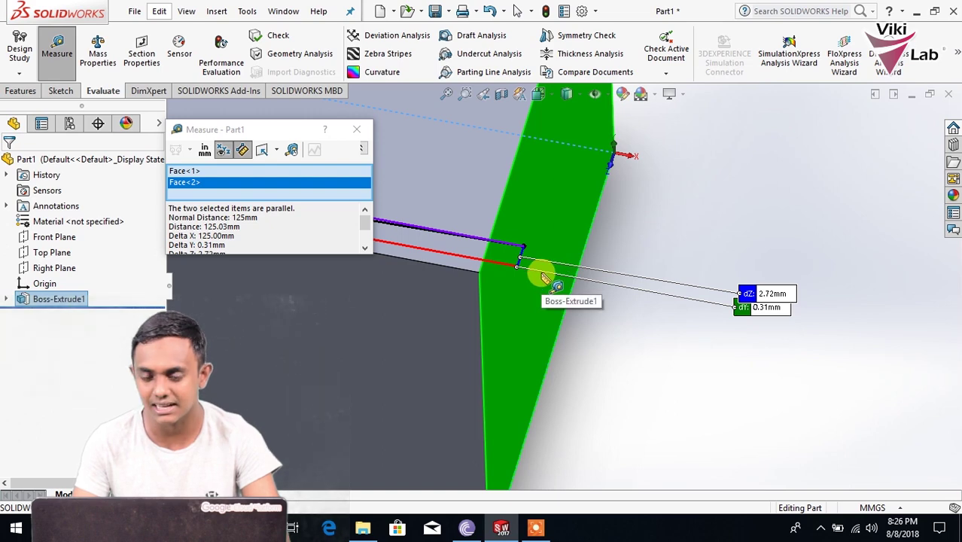
{"action": "scroll", "coordinate": [745, 309], "scroll_direction": "down", "scroll_amount": 3}
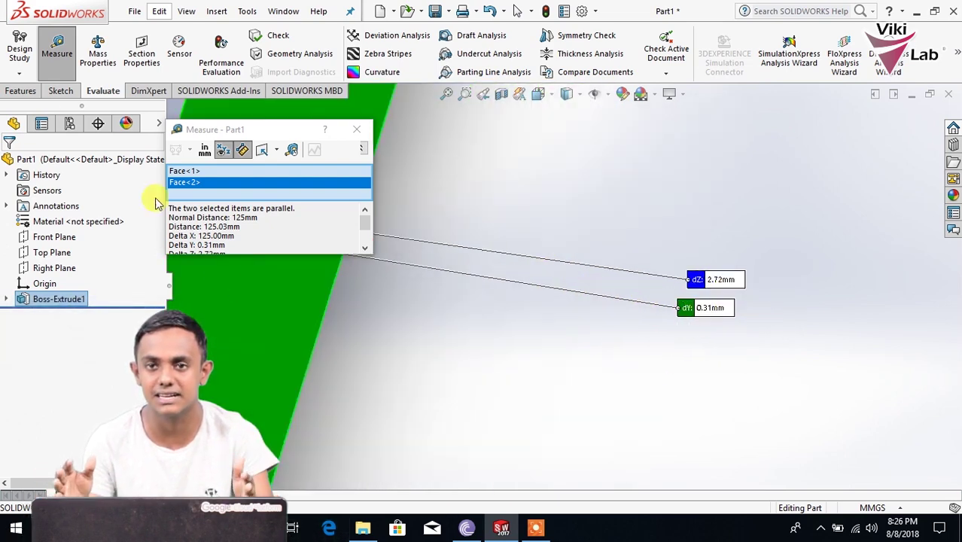
Step: Turn off Point-to-Point and set custom Measure units to inches, reading 4.92in
{"action": "left_click", "coordinate": [242, 147]}
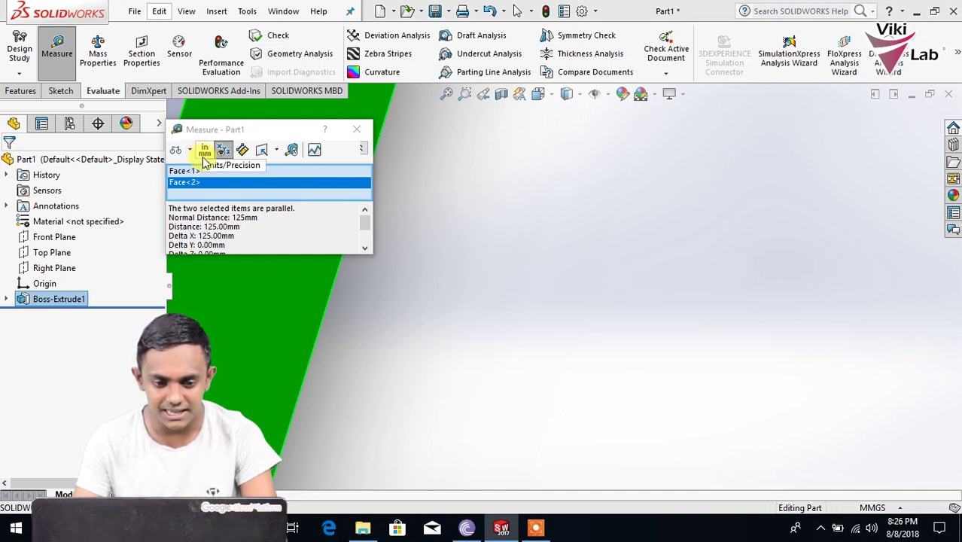
{"action": "scroll", "coordinate": [376, 295], "scroll_direction": "up", "scroll_amount": 4}
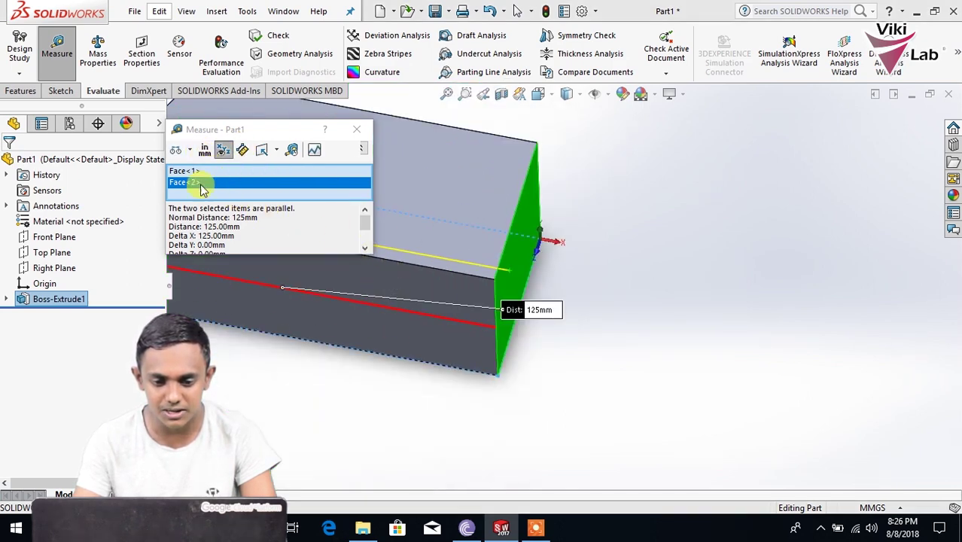
{"action": "left_click", "coordinate": [205, 149]}
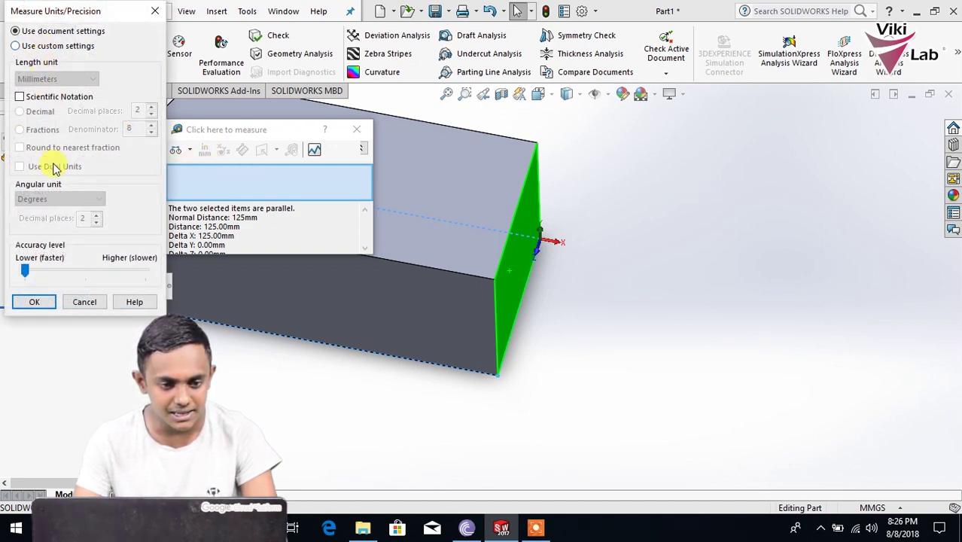
{"action": "left_click", "coordinate": [51, 47]}
{"action": "left_click", "coordinate": [60, 78]}
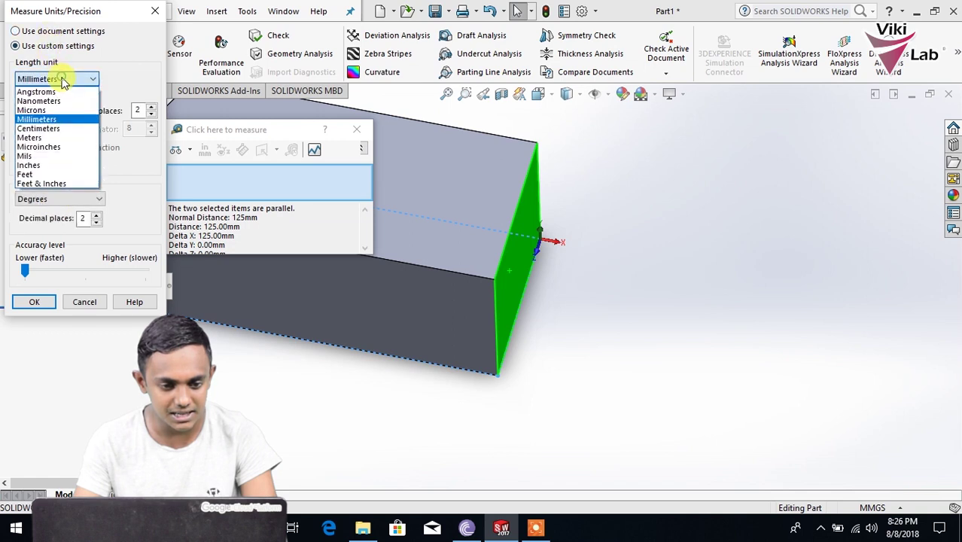
{"action": "left_click", "coordinate": [28, 165]}
{"action": "left_click", "coordinate": [35, 302]}
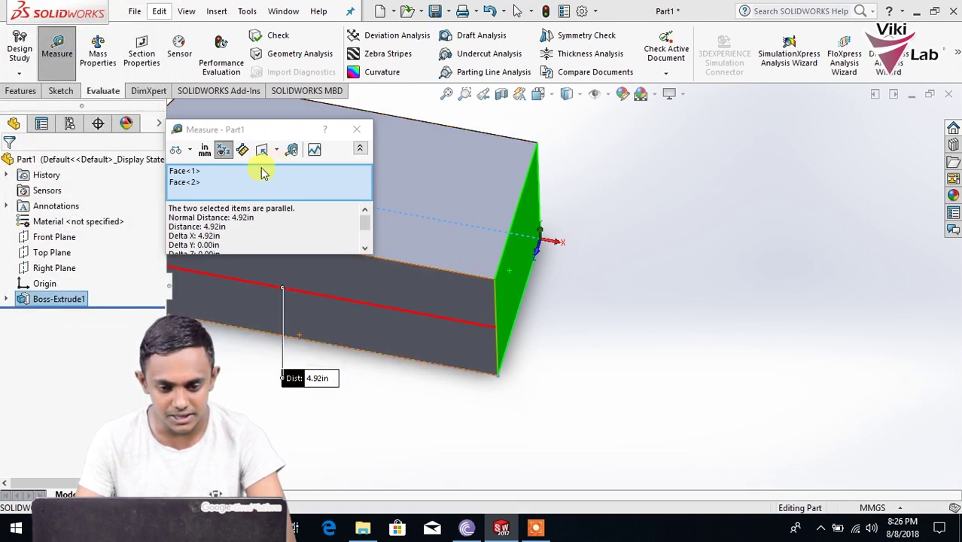
Step: Switch the Measure length unit back to millimeters, showing 125mm
{"action": "left_click", "coordinate": [212, 152]}
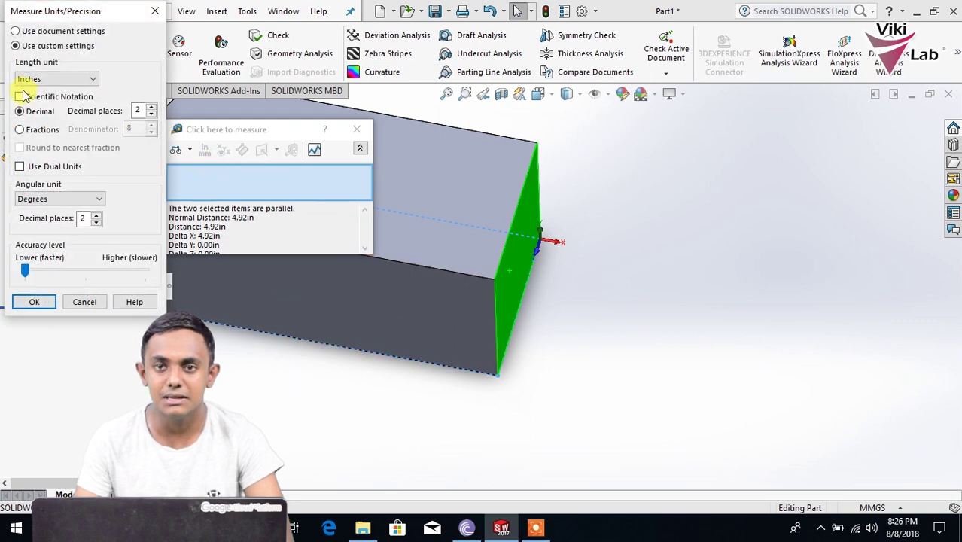
{"action": "left_click", "coordinate": [53, 78]}
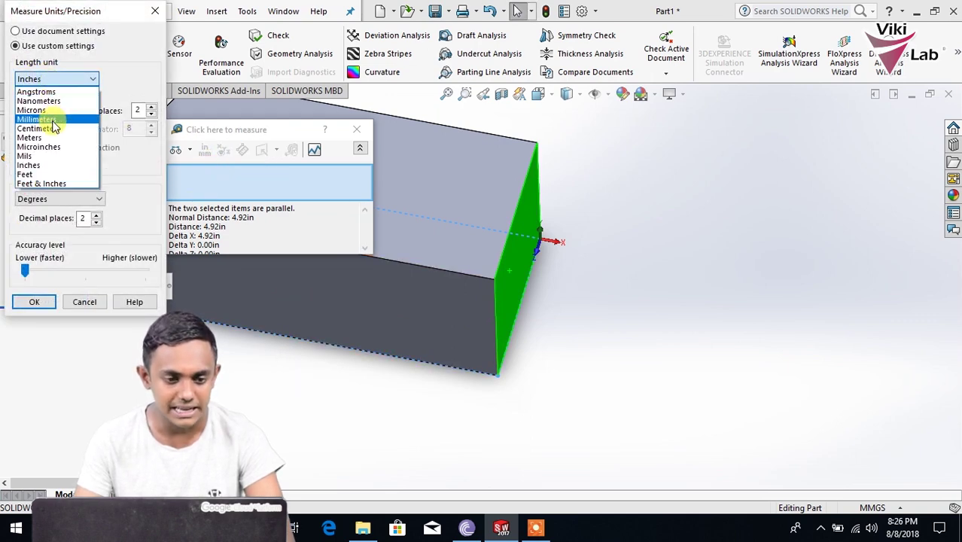
{"action": "left_click", "coordinate": [36, 119]}
{"action": "left_click", "coordinate": [34, 301]}
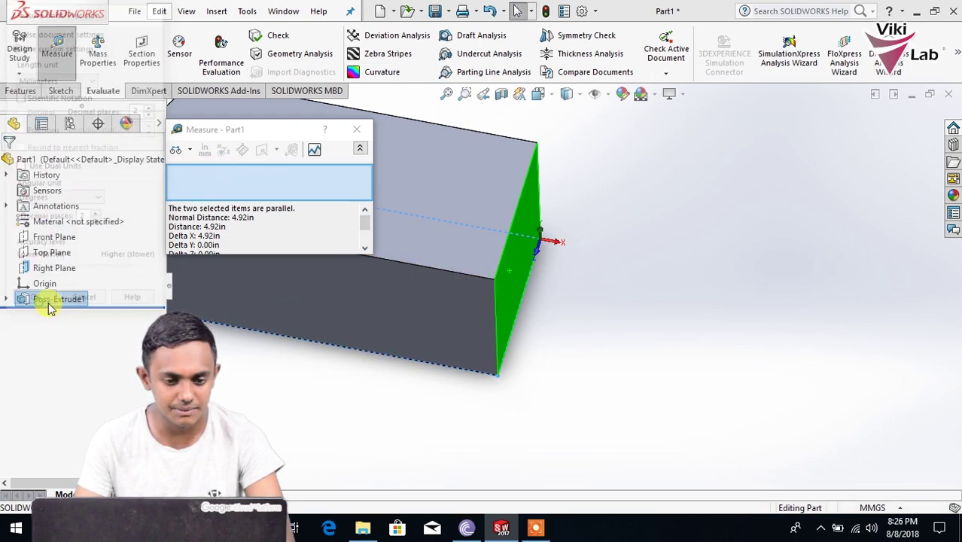
{"action": "scroll", "coordinate": [365, 258], "scroll_direction": "up", "scroll_amount": 5}
Step: Clear the measured faces and toggle the Point-to-Point option
{"action": "scroll", "coordinate": [482, 286], "scroll_direction": "down", "scroll_amount": 3}
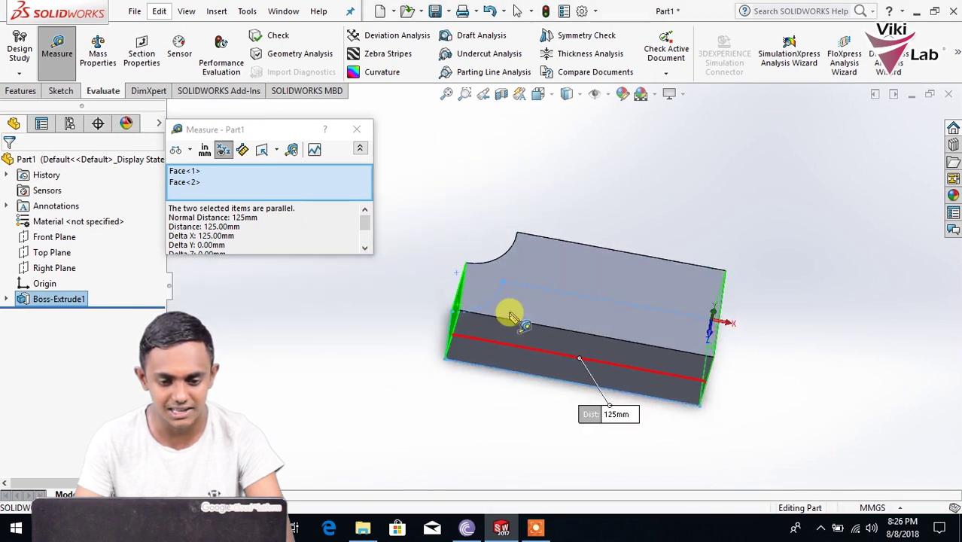
{"action": "right_click", "coordinate": [304, 176]}
{"action": "left_click", "coordinate": [344, 188]}
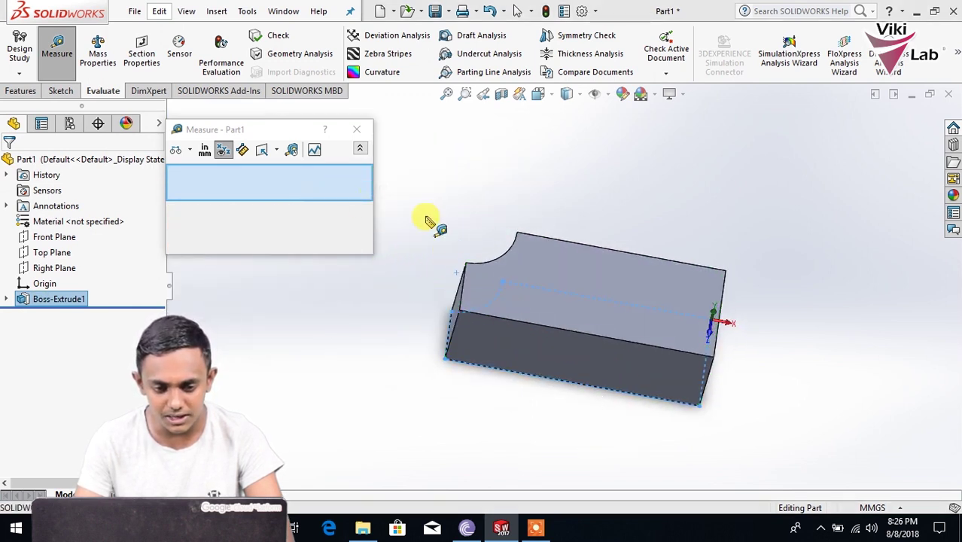
{"action": "left_click", "coordinate": [224, 150]}
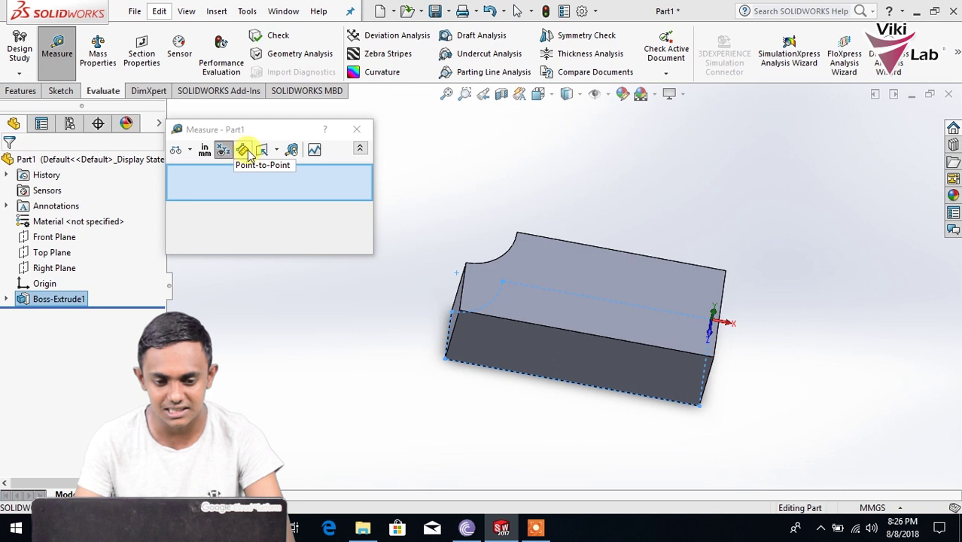
Step: Measure the notch arc: radius 22.50mm, angle 90°, arc length 35.34mm
{"action": "scroll", "coordinate": [526, 256], "scroll_direction": "down", "scroll_amount": 3}
{"action": "middle_click_drag", "start_coordinate": [482, 253], "coordinate": [489, 311]}
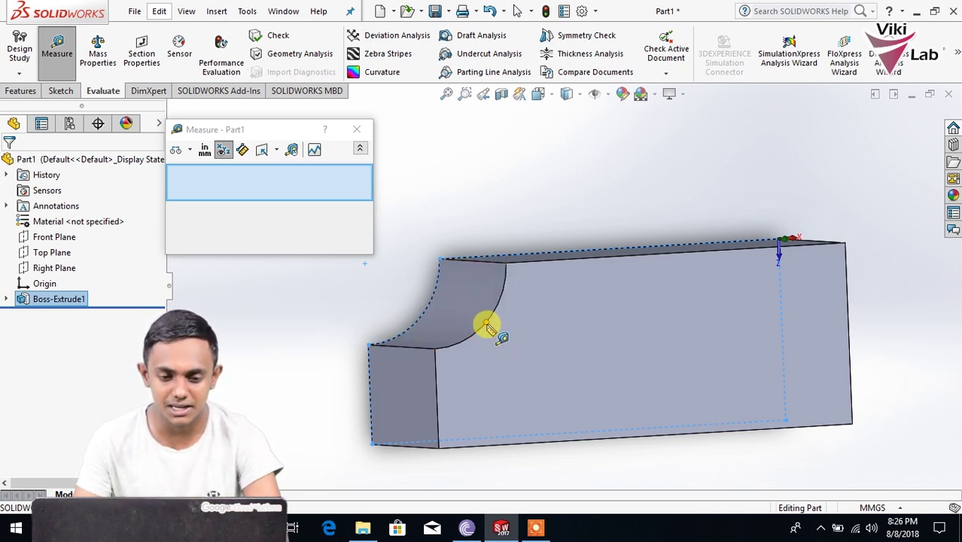
{"action": "left_click", "coordinate": [500, 313]}
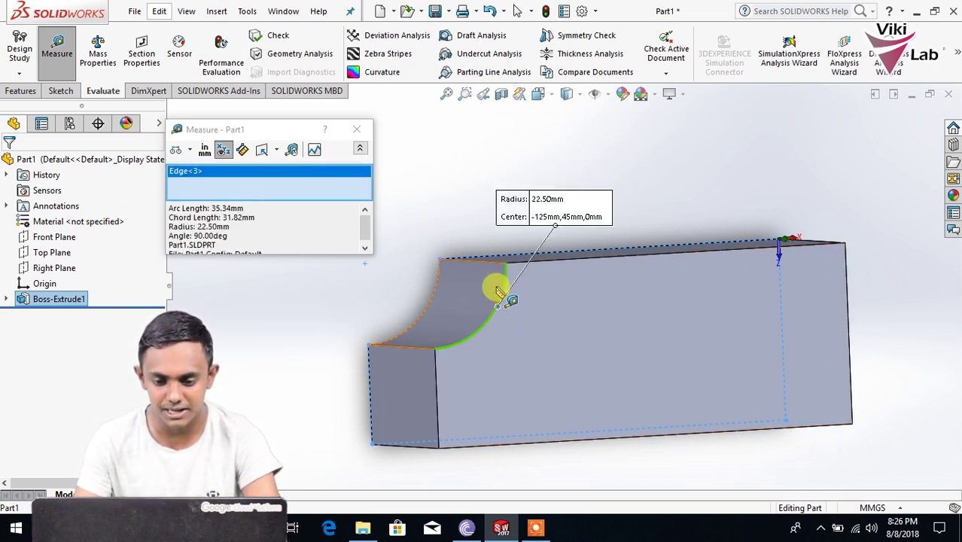
{"action": "scroll", "coordinate": [546, 203], "scroll_direction": "down", "scroll_amount": 3}
{"action": "scroll", "coordinate": [493, 224], "scroll_direction": "up", "scroll_amount": 2}
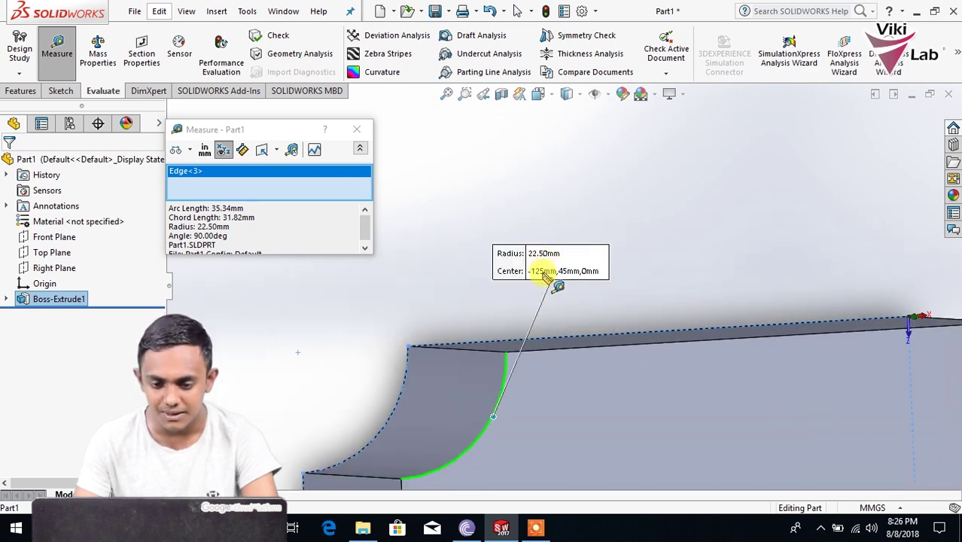
{"action": "scroll", "coordinate": [555, 277], "scroll_direction": "up", "scroll_amount": 1}
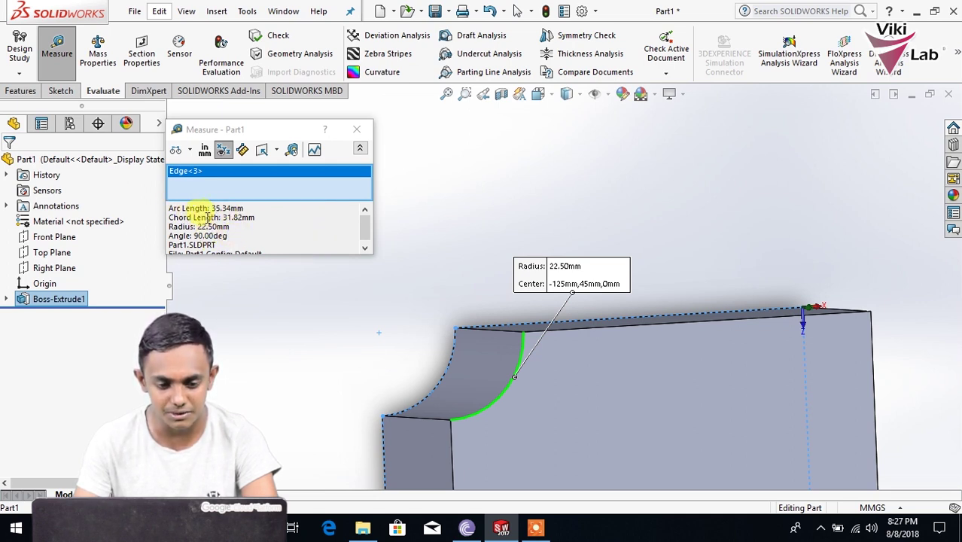
{"action": "scroll", "coordinate": [238, 234], "scroll_direction": "down", "scroll_amount": 1}
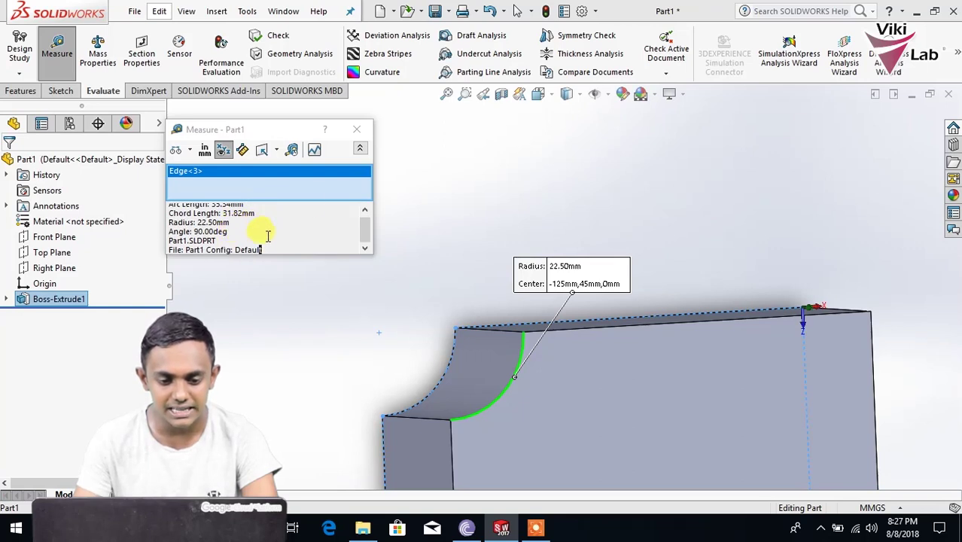
Step: Close the Measure dialog and select the curved notch edge on the block
{"action": "left_click", "coordinate": [347, 131]}
{"action": "scroll", "coordinate": [485, 236], "scroll_direction": "up", "scroll_amount": 5}
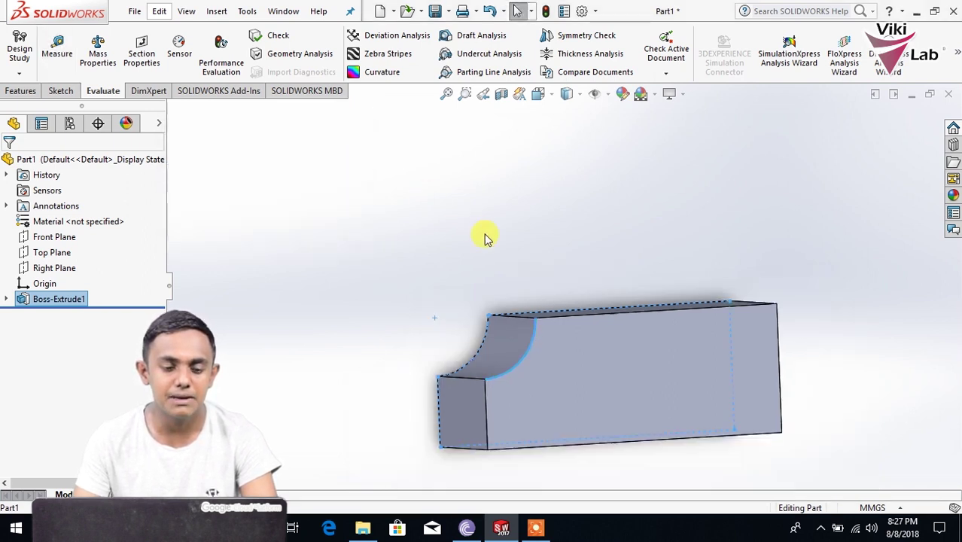
{"action": "left_click", "coordinate": [525, 312]}
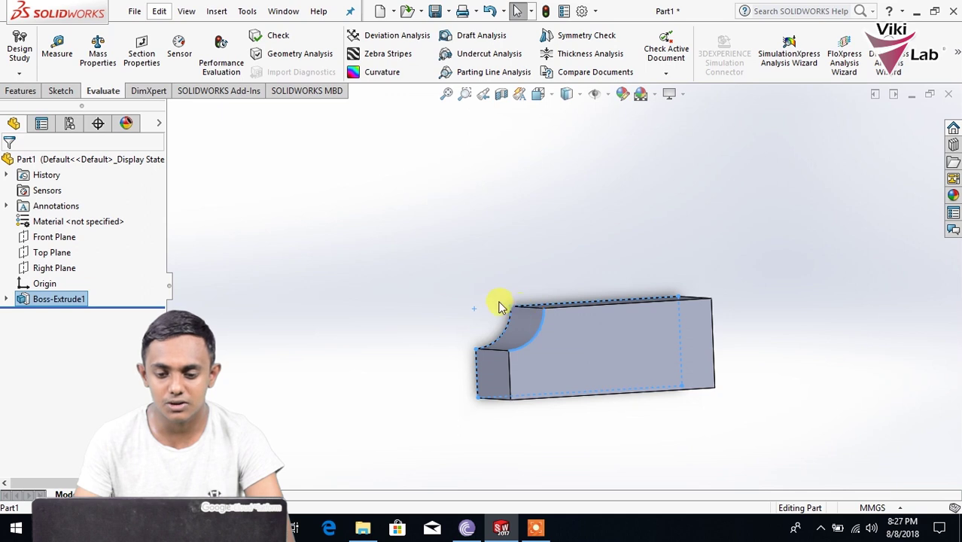